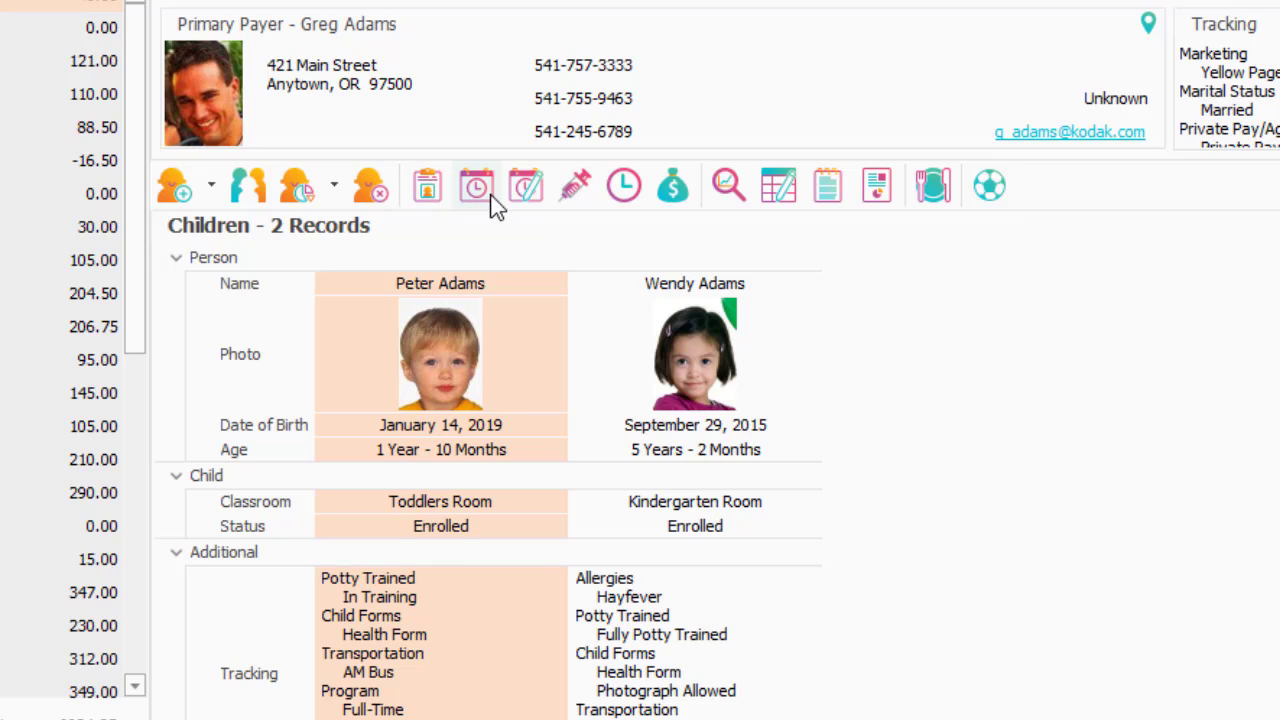
Step: Start a new child schedule with end date 6/30/2021
{"action": "left_click", "coordinate": [491, 196]}
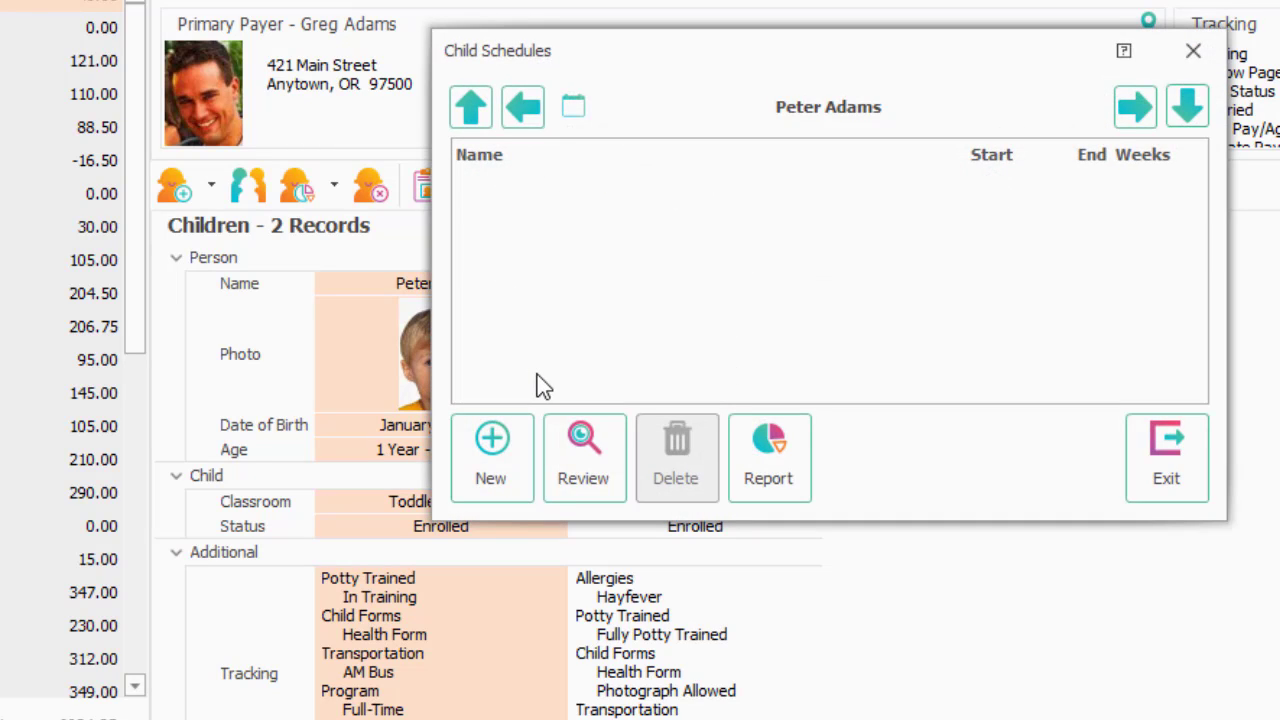
{"action": "left_click", "coordinate": [491, 445]}
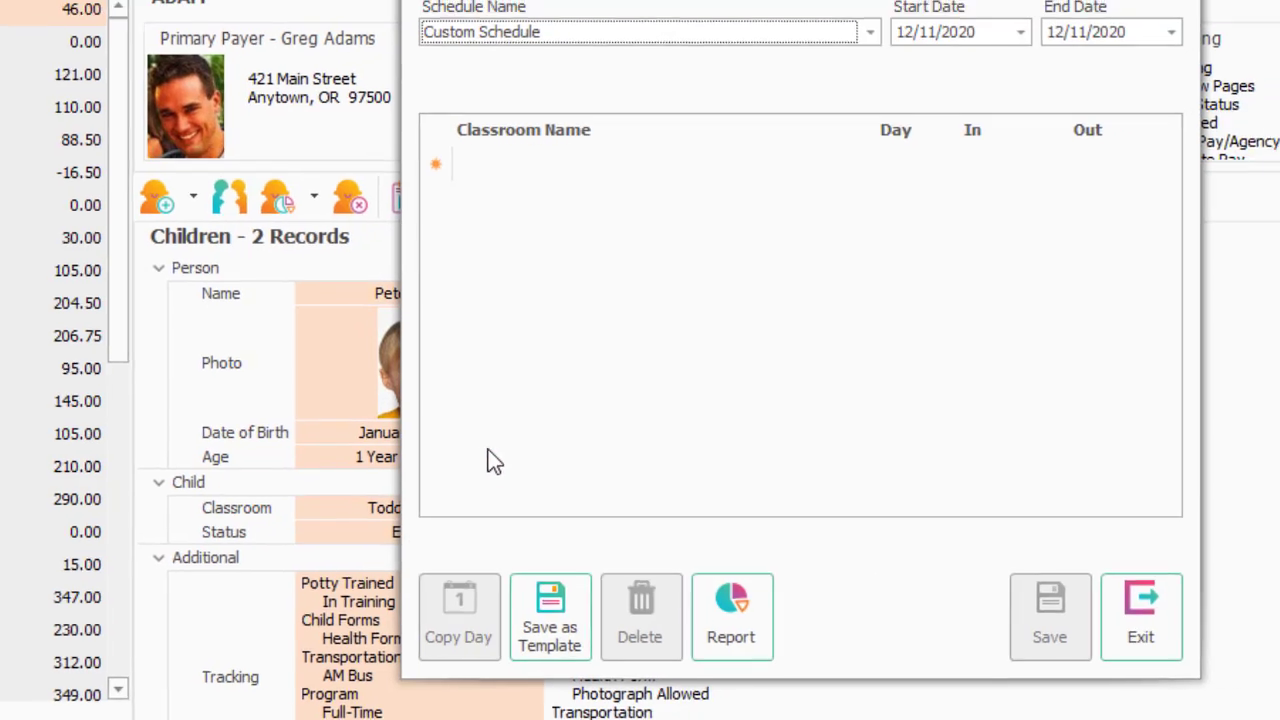
{"action": "left_click", "coordinate": [824, 140]}
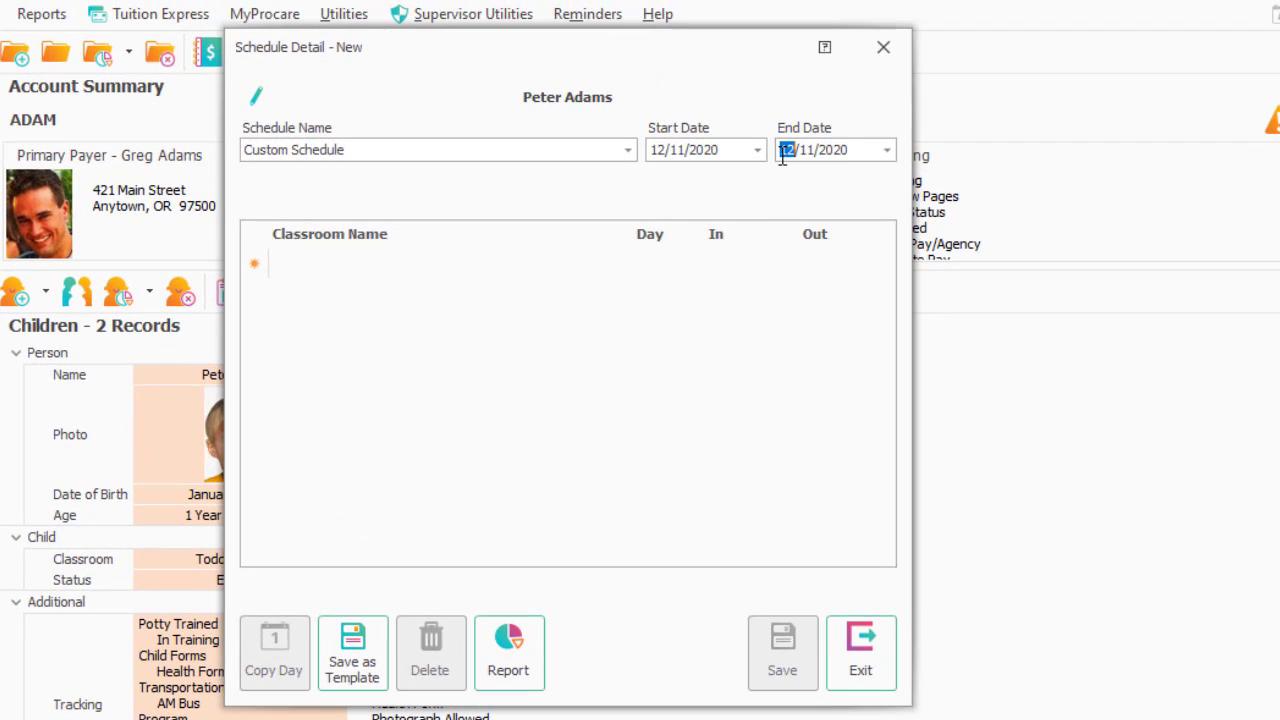
{"action": "type", "text": "6/30/202"}
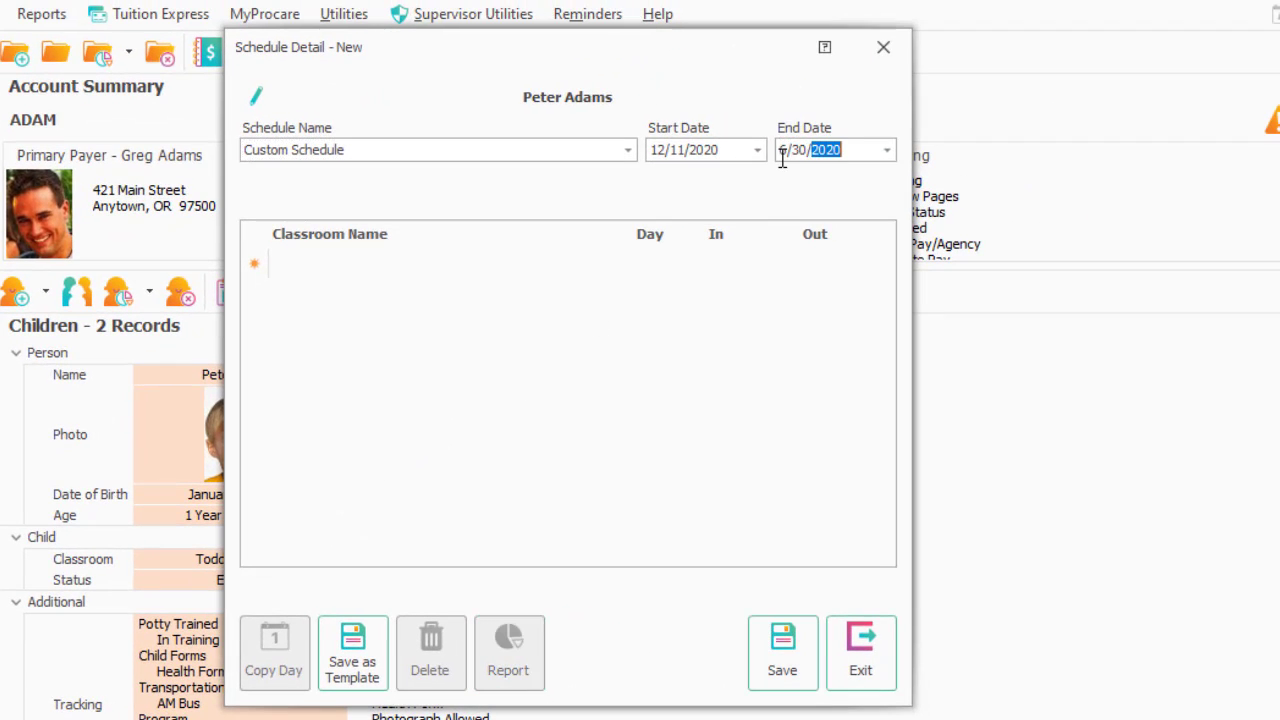
{"action": "type", "text": "1"}
{"action": "key", "text": "Tab"}
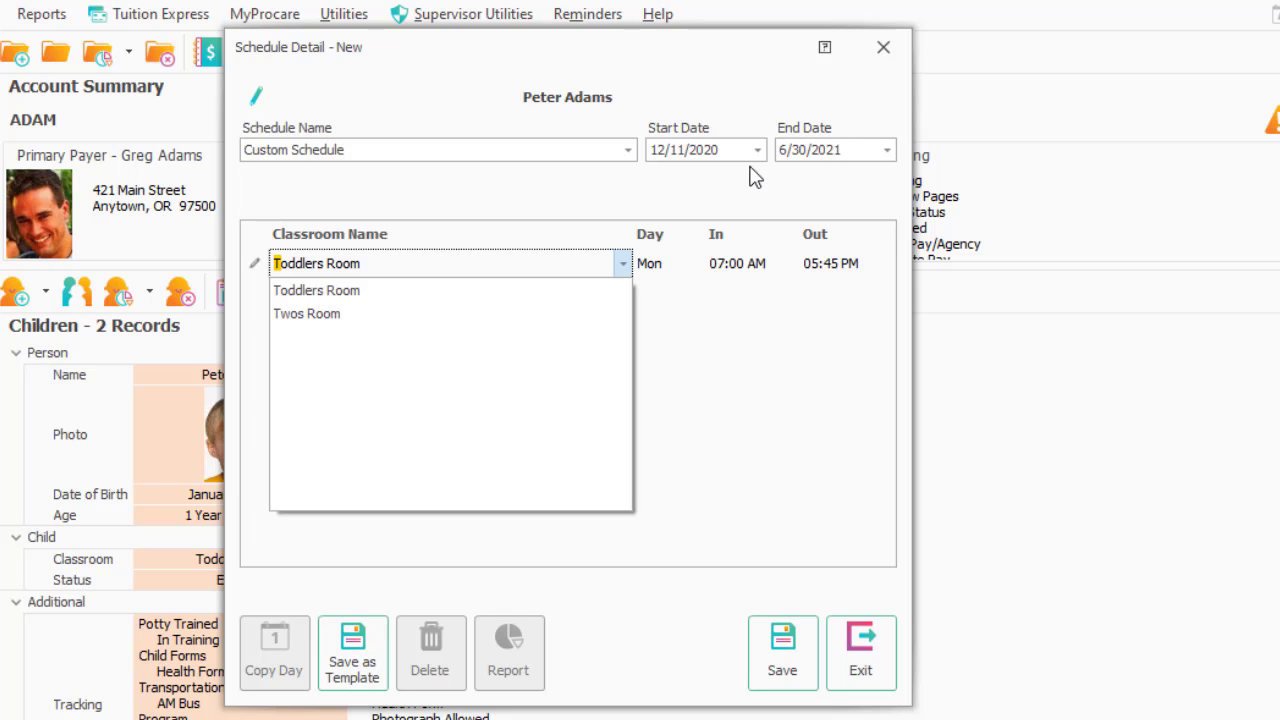
Step: Set Monday to Toddlers Room from 07:00 AM to 06:00 PM
{"action": "left_click", "coordinate": [432, 297]}
{"action": "left_click", "coordinate": [813, 272]}
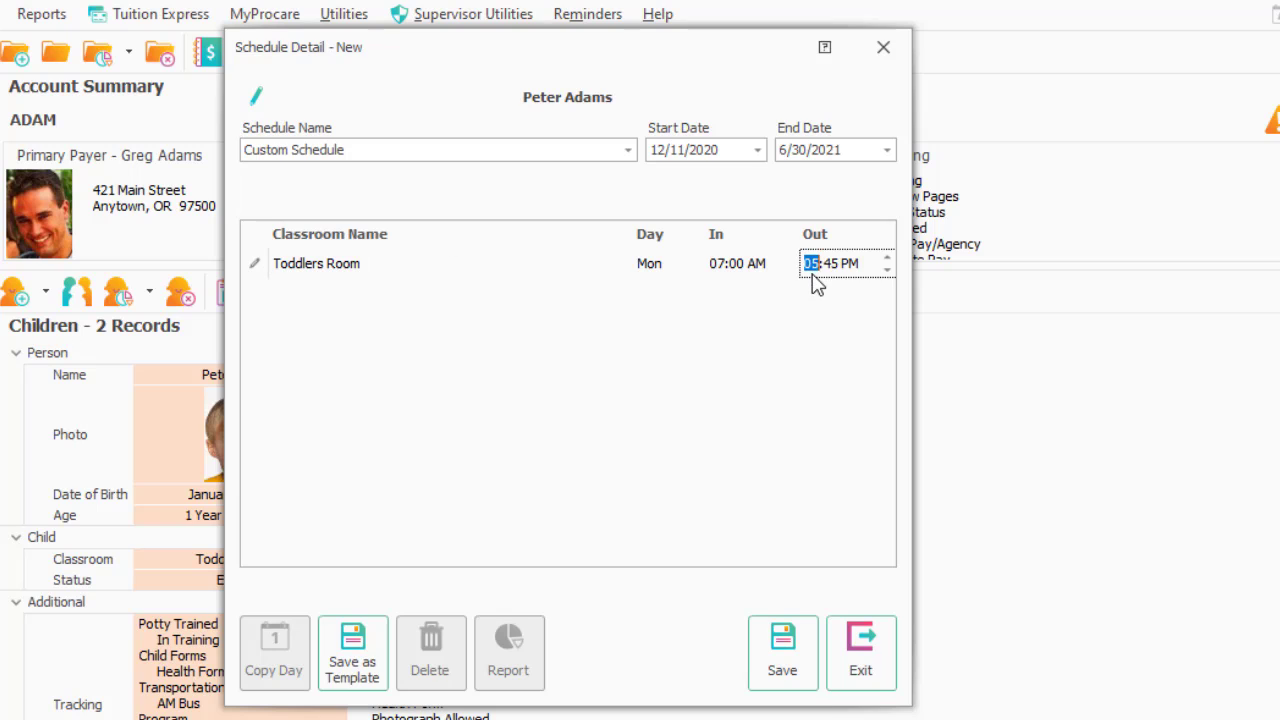
{"action": "type", "text": "0600"}
{"action": "key", "text": "Tab"}
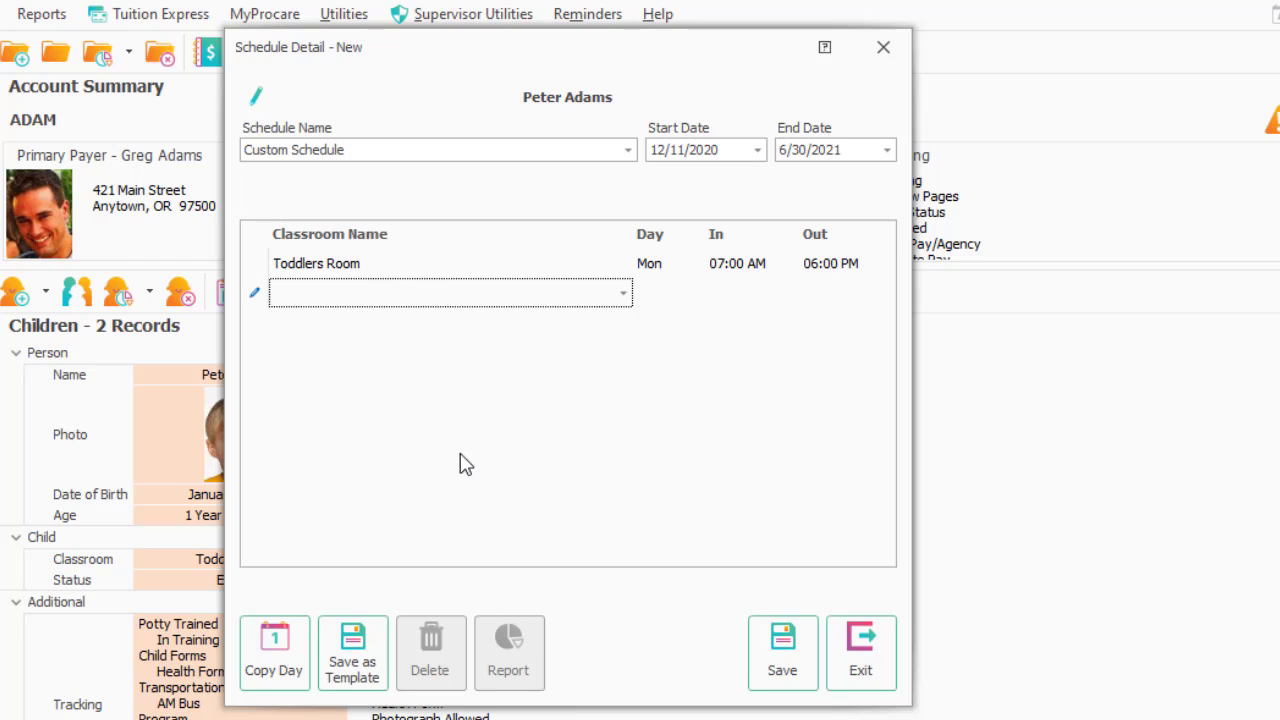
Step: Copy the Monday row to Wednesday and Friday, then save the 33-hour weekly schedule
{"action": "left_click", "coordinate": [296, 680]}
{"action": "left_click", "coordinate": [296, 680]}
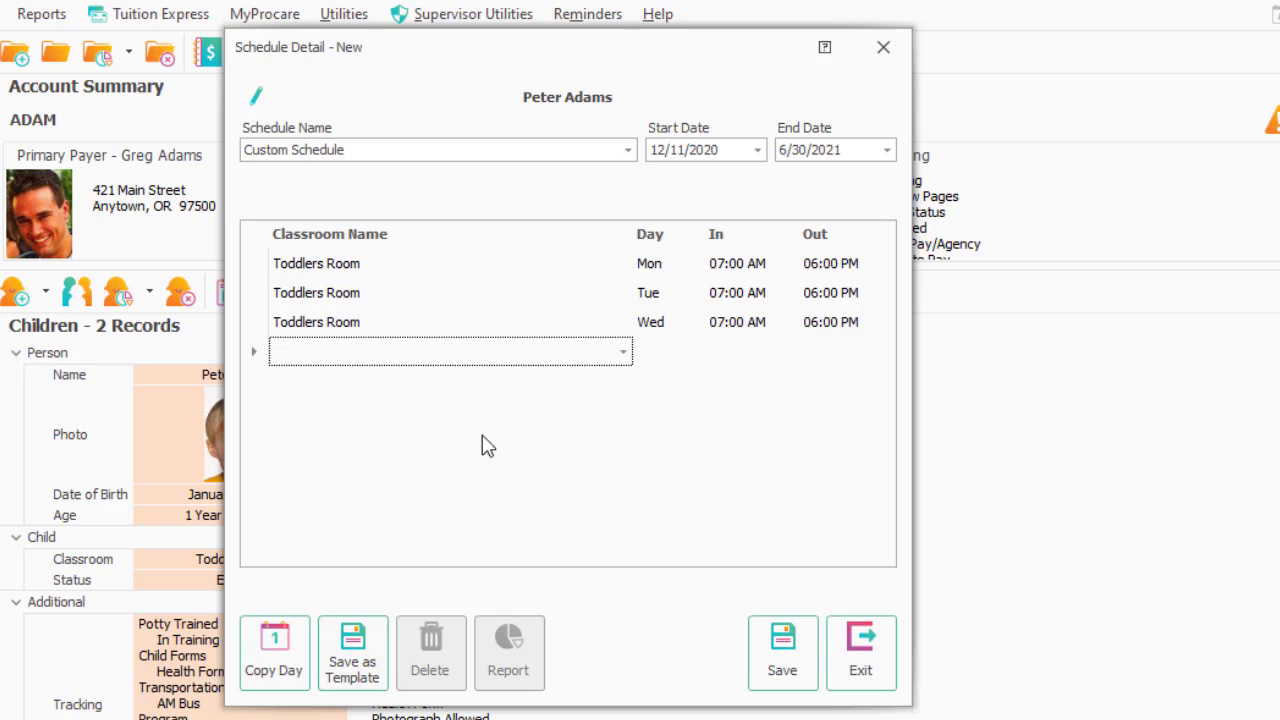
{"action": "left_click", "coordinate": [657, 300]}
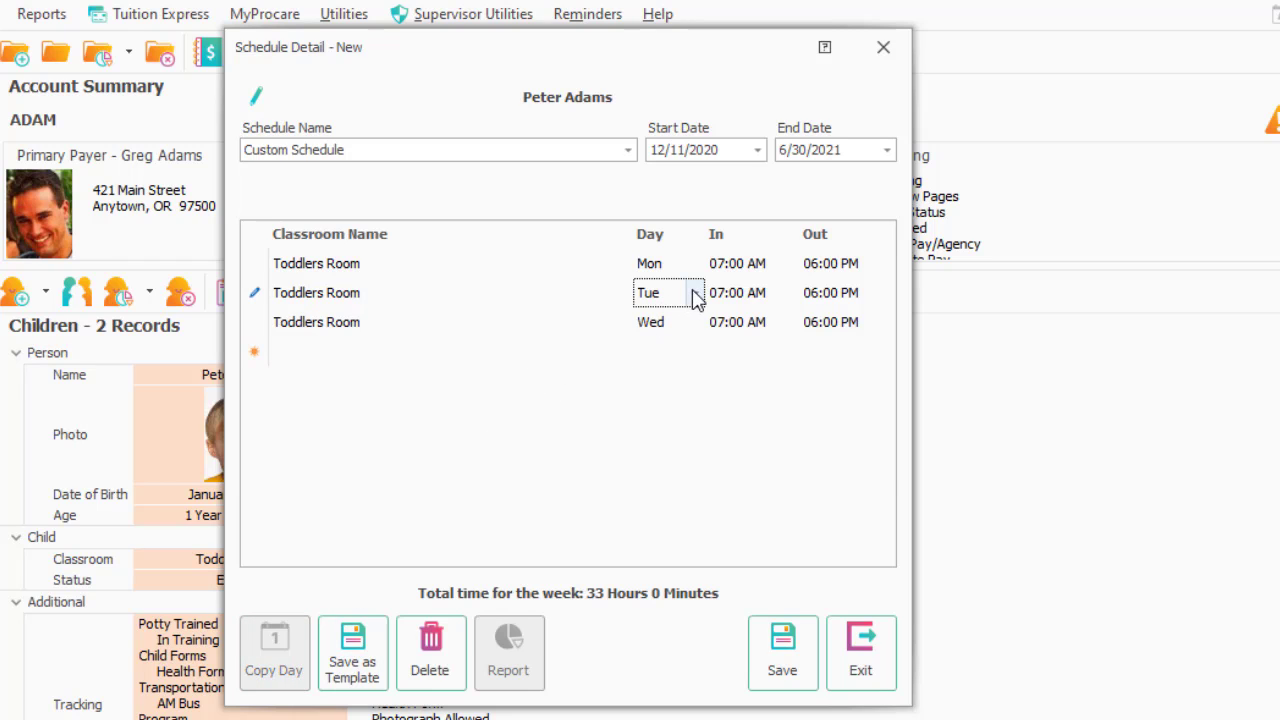
{"action": "left_click", "coordinate": [694, 293]}
{"action": "left_click", "coordinate": [651, 389]}
{"action": "left_click", "coordinate": [688, 326]}
{"action": "left_click", "coordinate": [694, 324]}
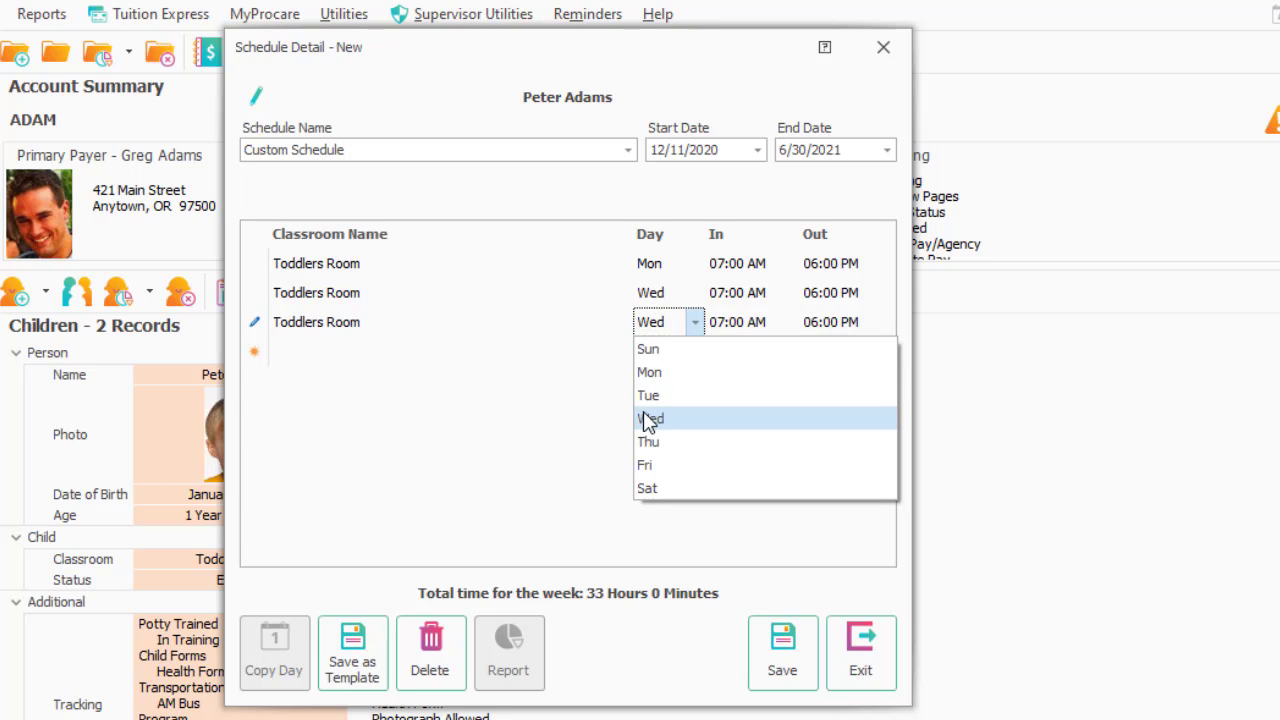
{"action": "left_click", "coordinate": [650, 467]}
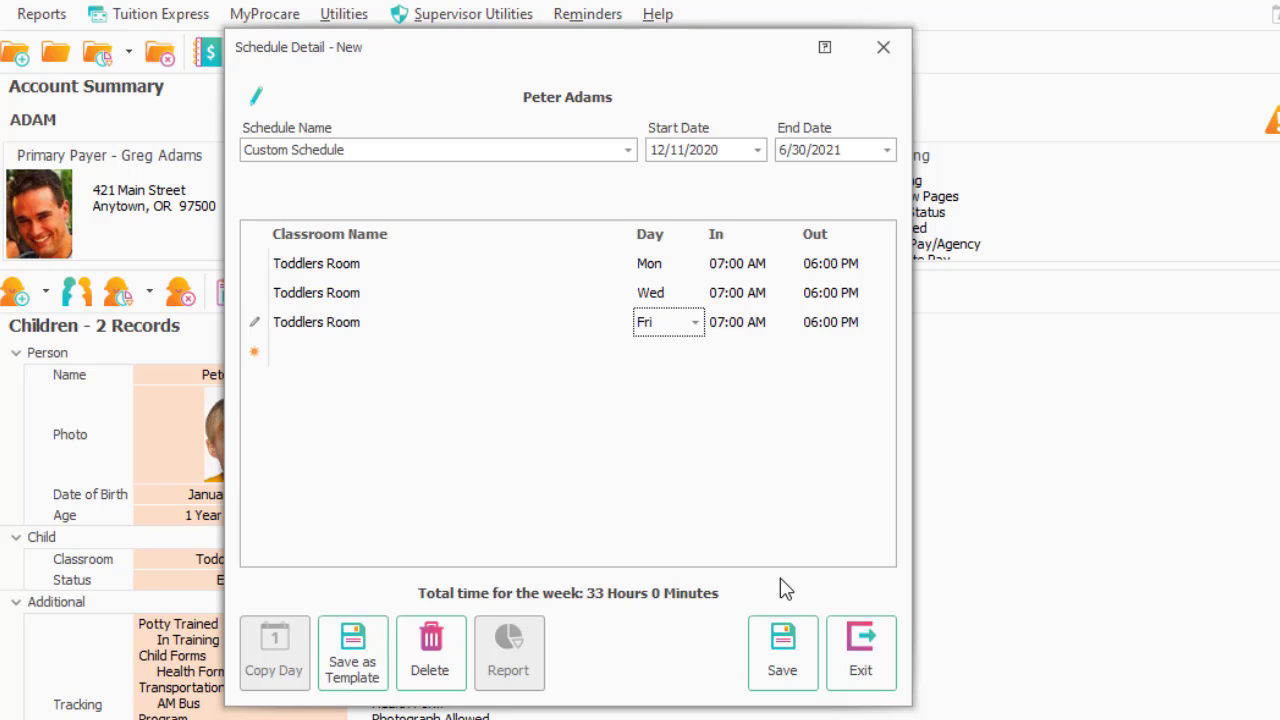
{"action": "left_click", "coordinate": [786, 676]}
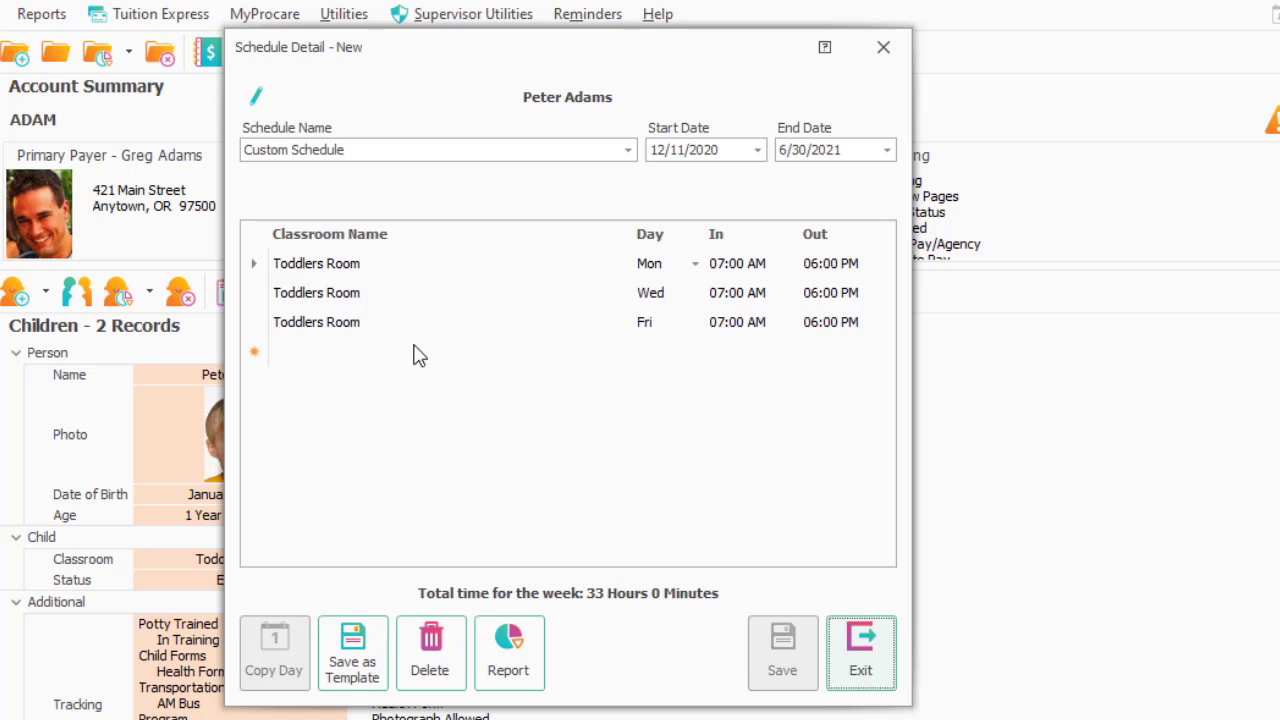
Step: Save the schedule as template 'Three day Toddler' and exit both schedule windows
{"action": "left_click", "coordinate": [367, 690]}
{"action": "type", "text": "Thr"}
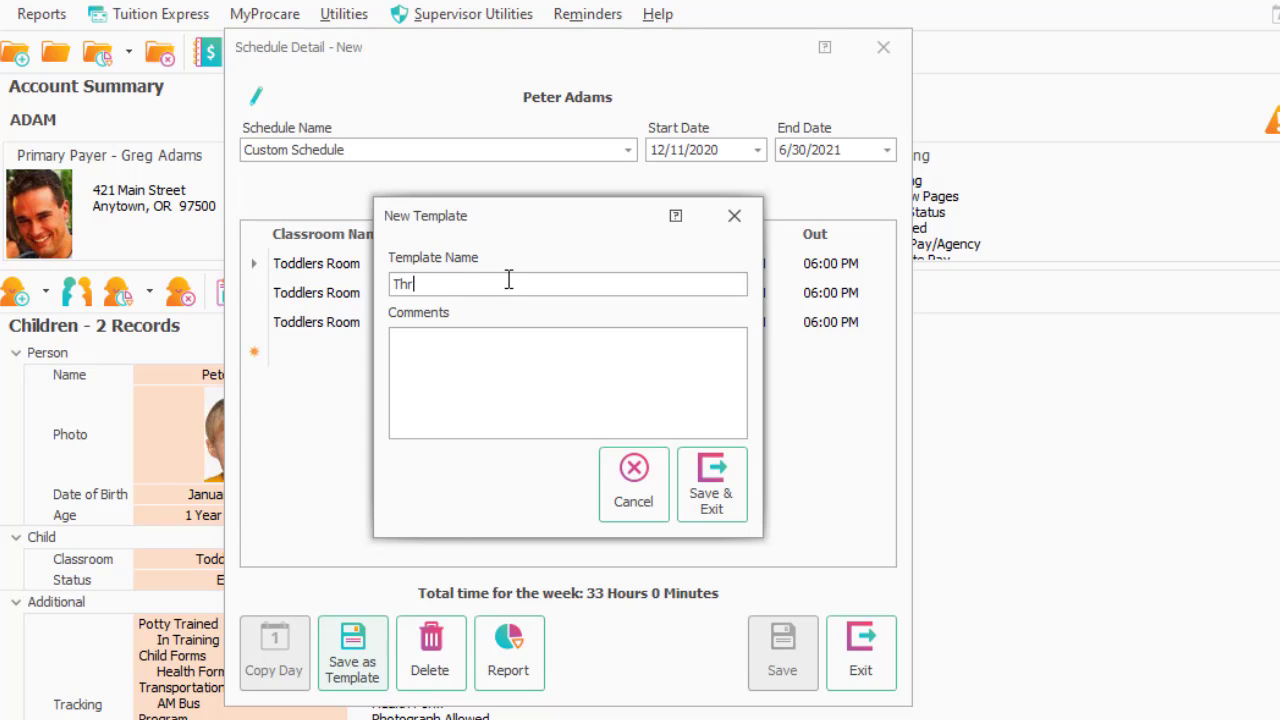
{"action": "type", "text": "ee day Toddler"}
{"action": "left_click", "coordinate": [706, 484]}
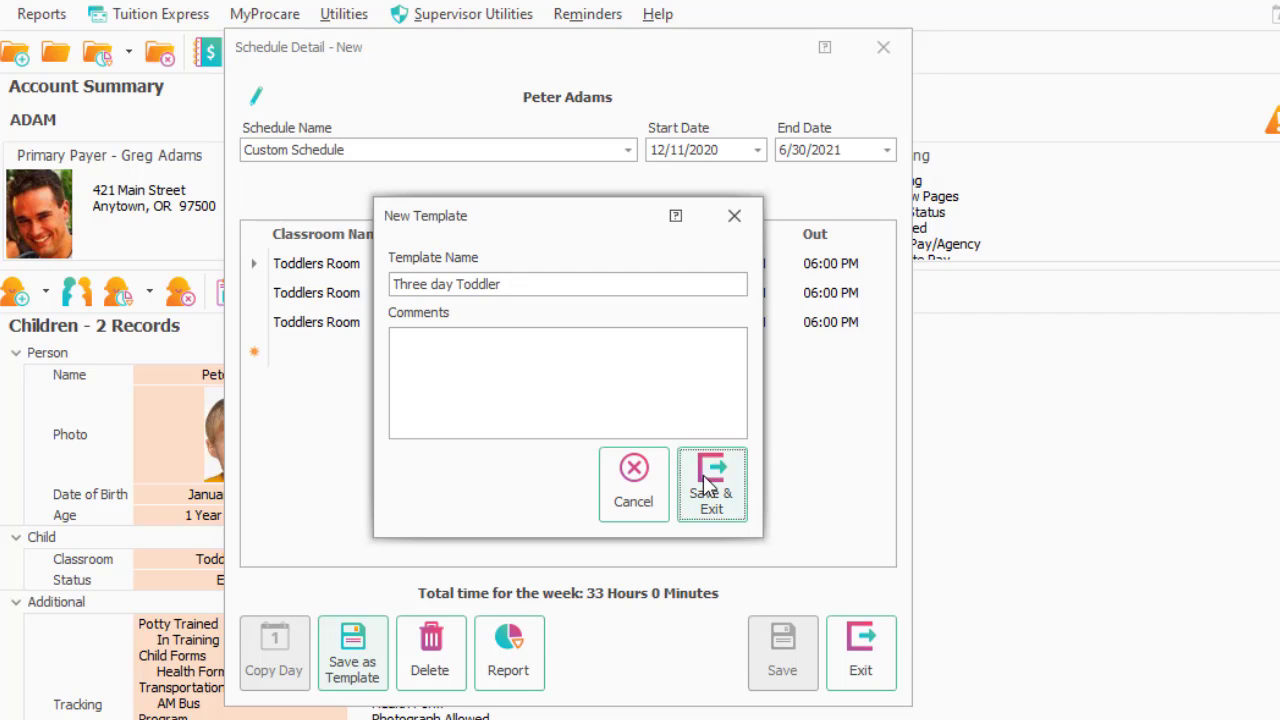
{"action": "left_click", "coordinate": [857, 645]}
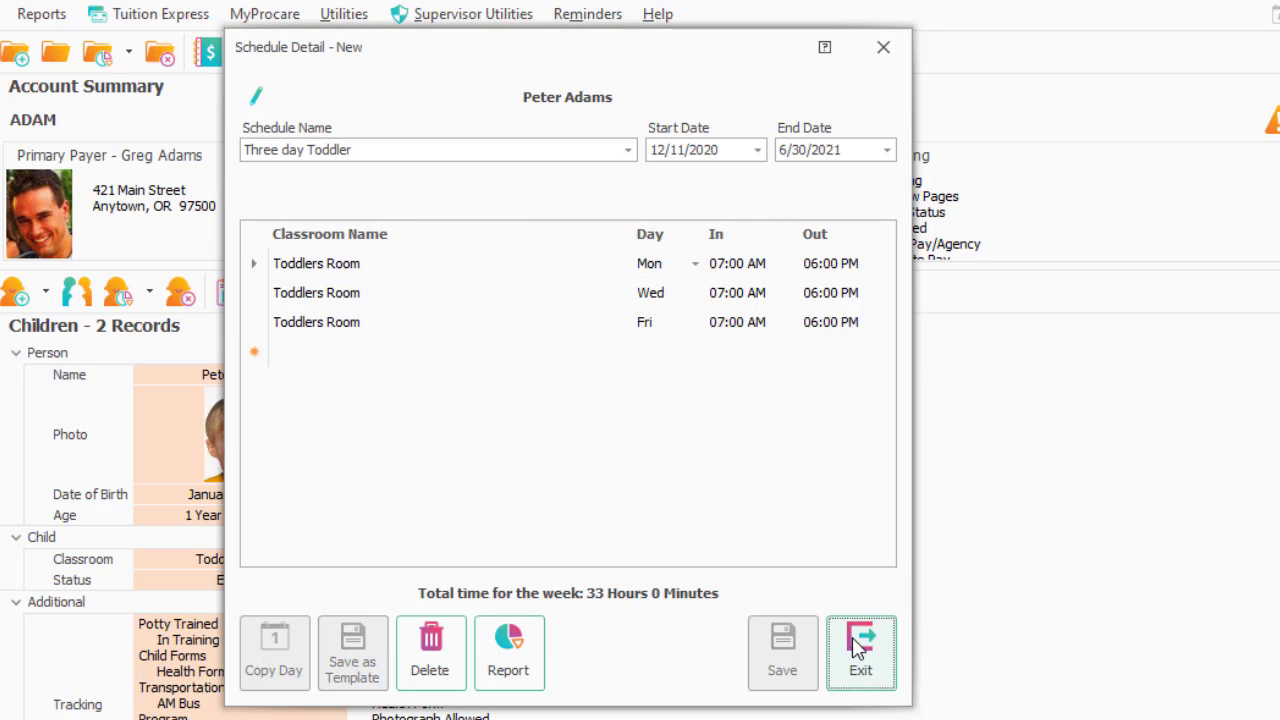
{"action": "left_click", "coordinate": [840, 520]}
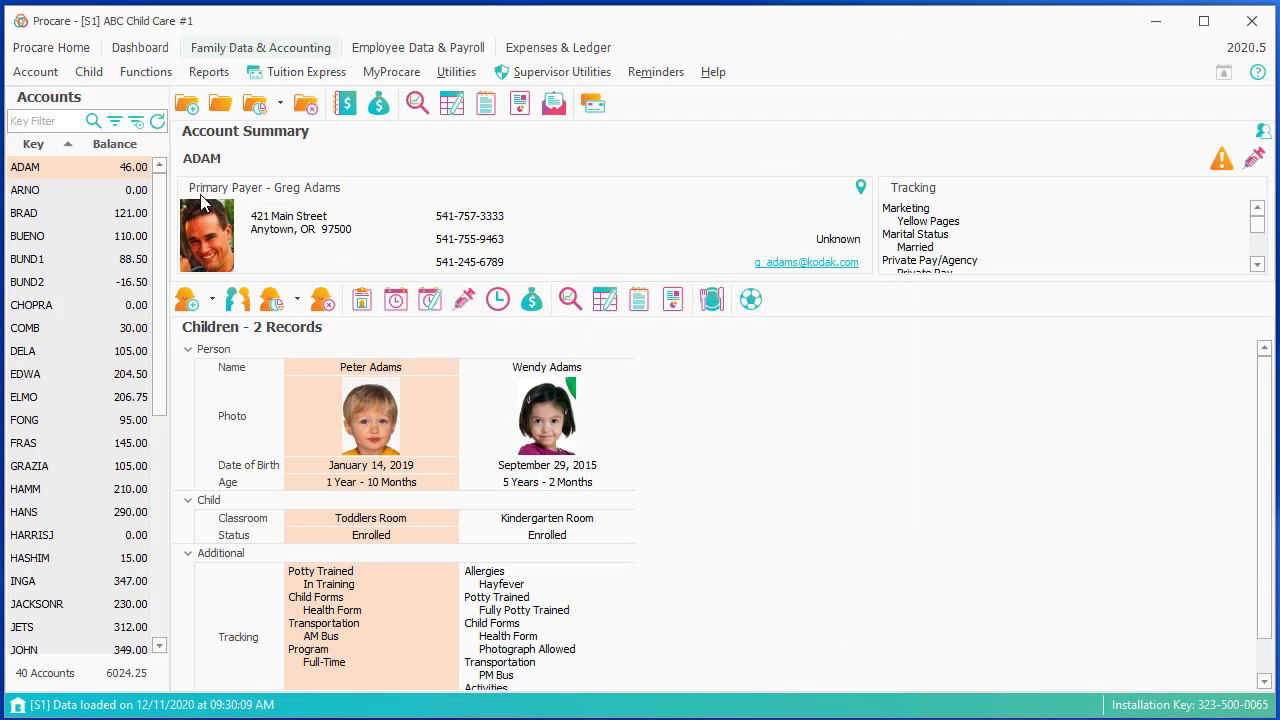
Step: For the next family's child, start a schedule ending 6/1/2021 from the Three day Toddler template
{"action": "left_click", "coordinate": [102, 190]}
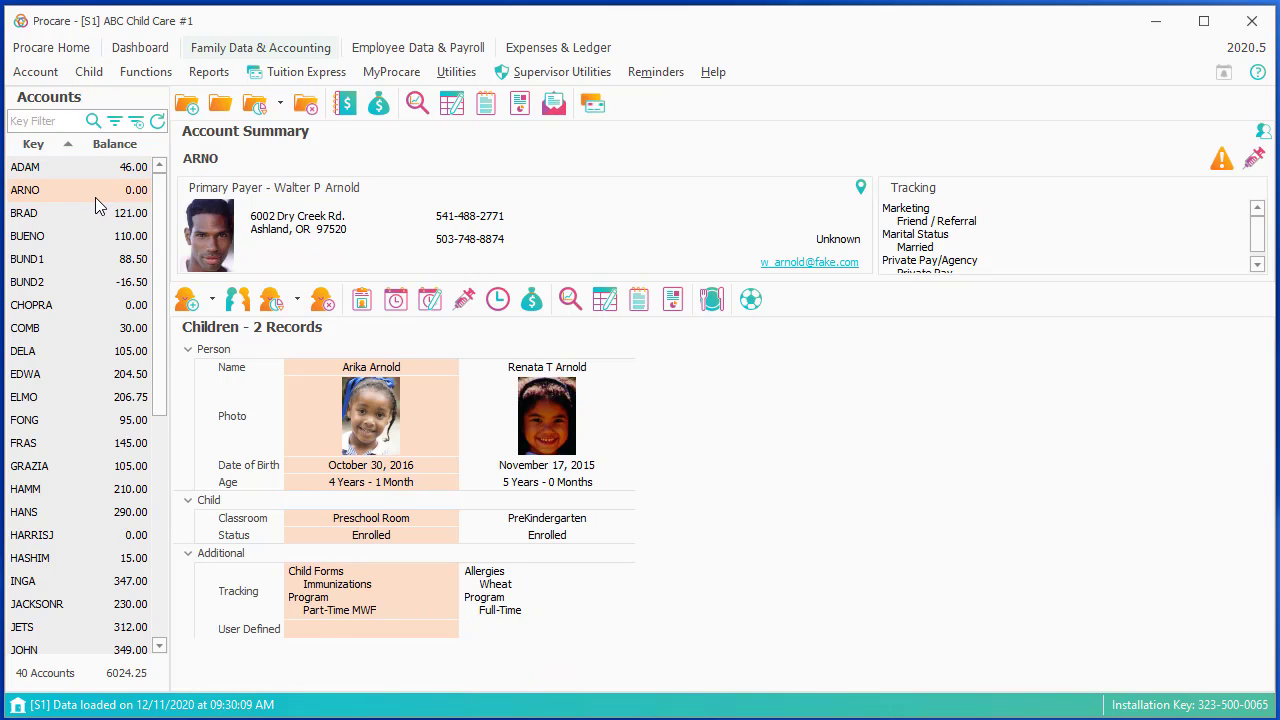
{"action": "key", "text": "Down"}
{"action": "key", "text": "Down"}
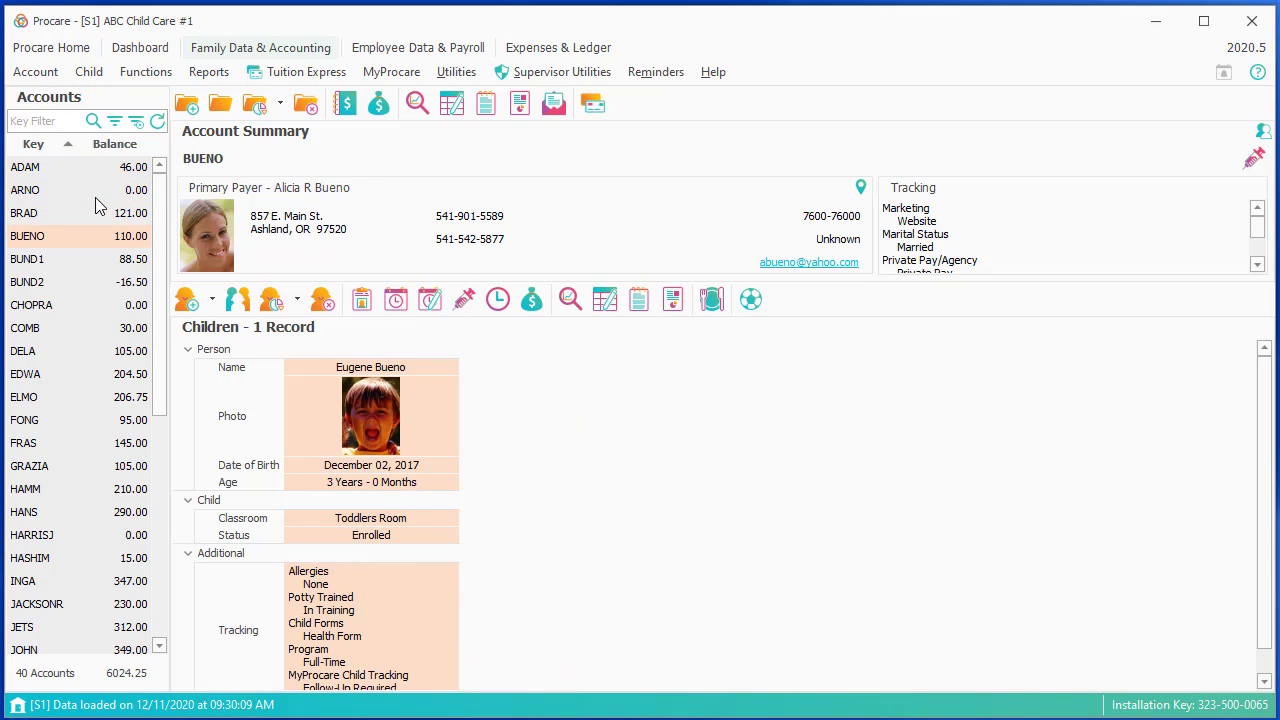
{"action": "left_click", "coordinate": [405, 306]}
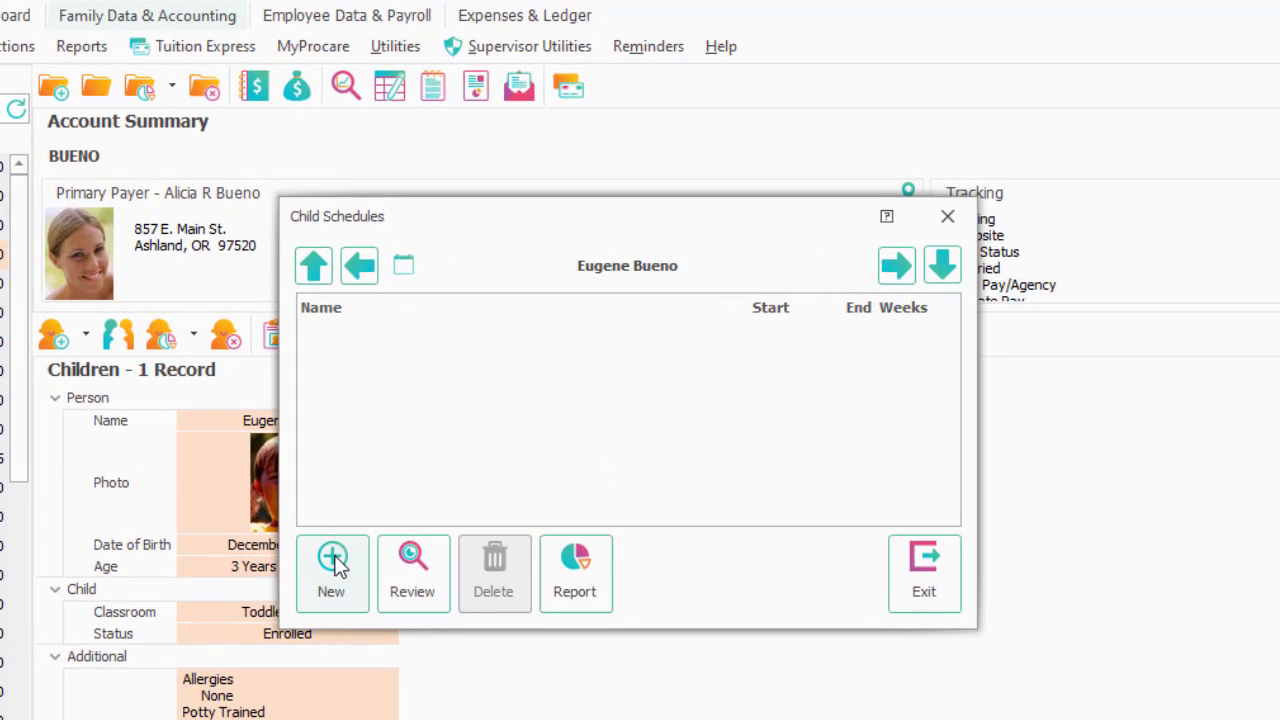
{"action": "left_click", "coordinate": [332, 560]}
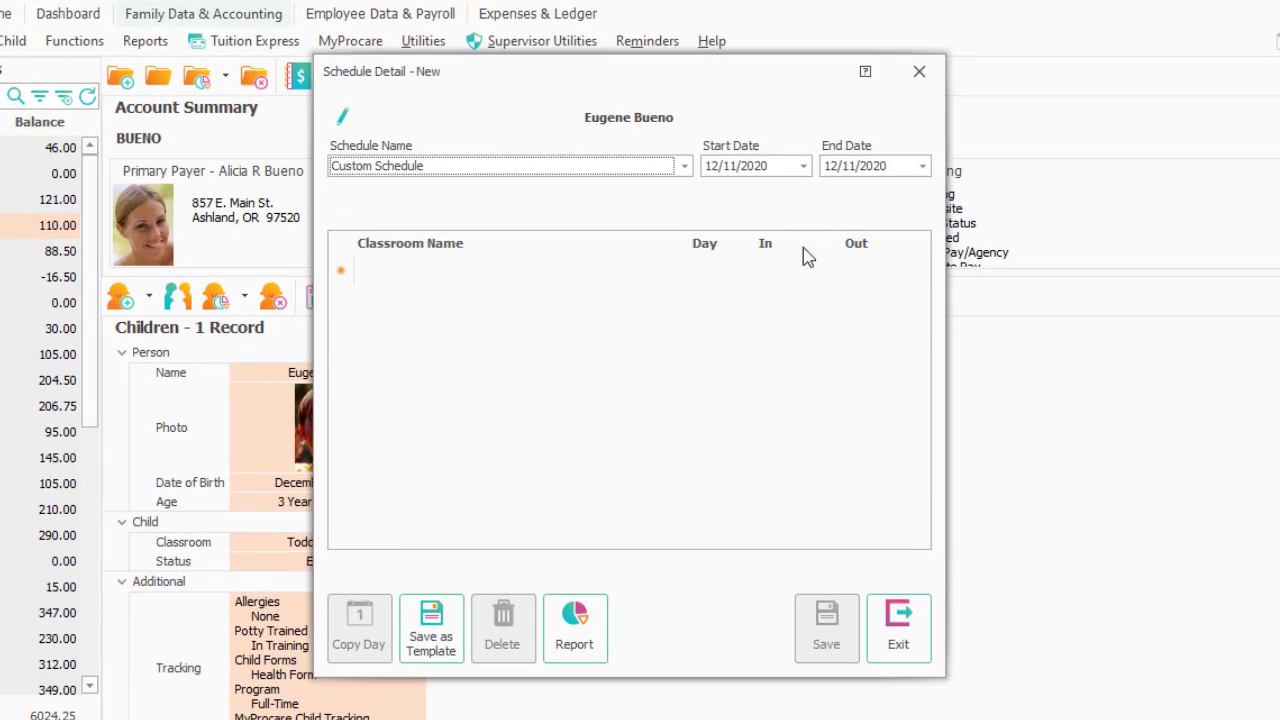
{"action": "left_click", "coordinate": [836, 170]}
{"action": "type", "text": "6/1/202"}
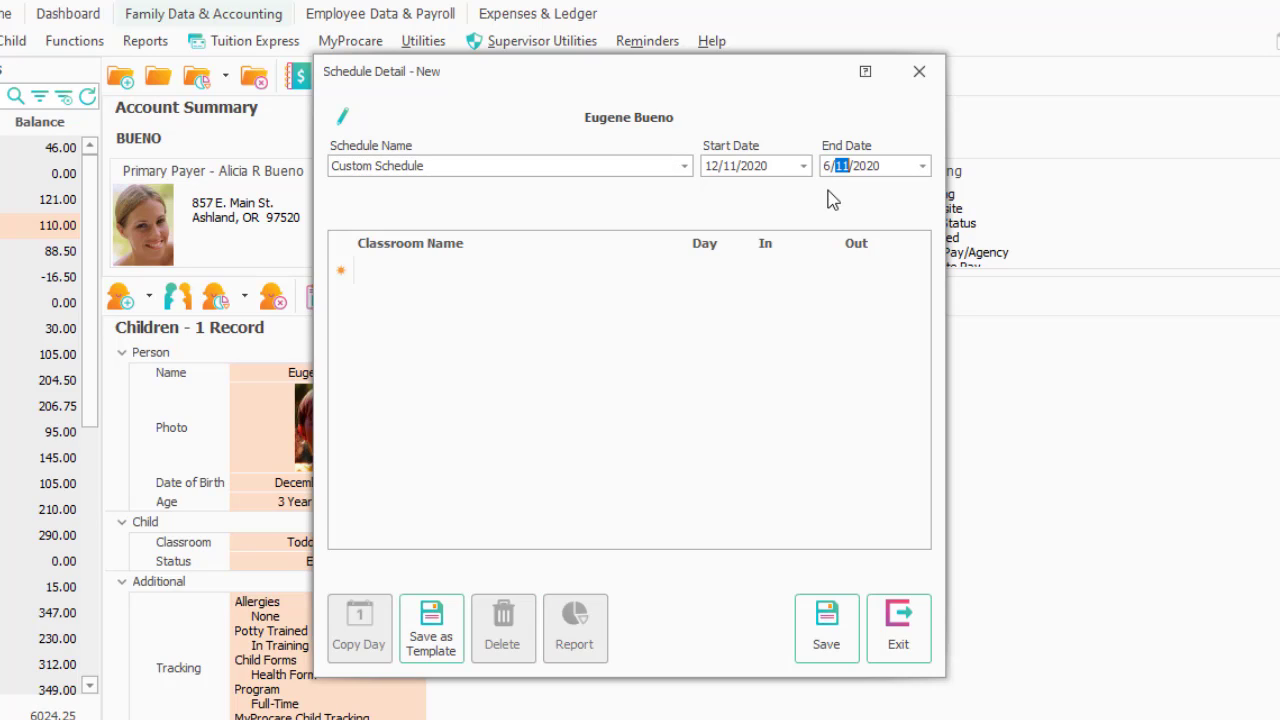
{"action": "type", "text": "1"}
{"action": "left_click", "coordinate": [600, 168]}
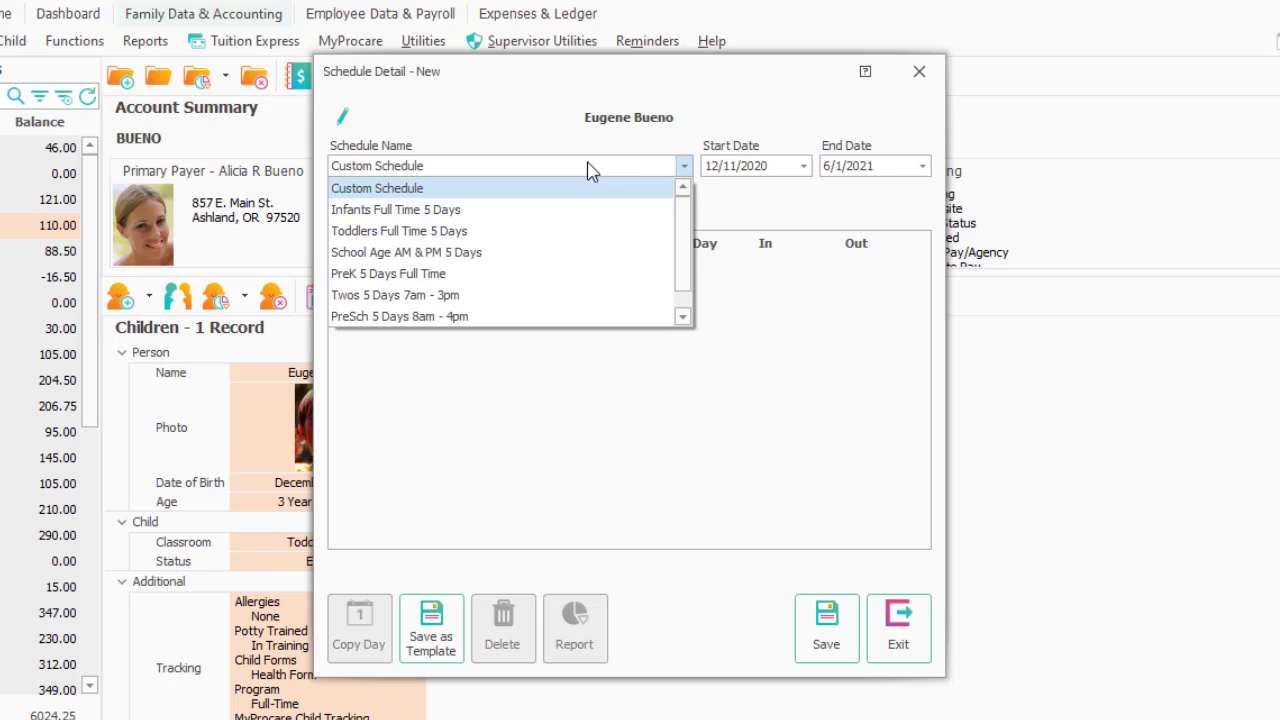
{"action": "scroll", "coordinate": [596, 254], "scroll_direction": "down", "scroll_amount": 1}
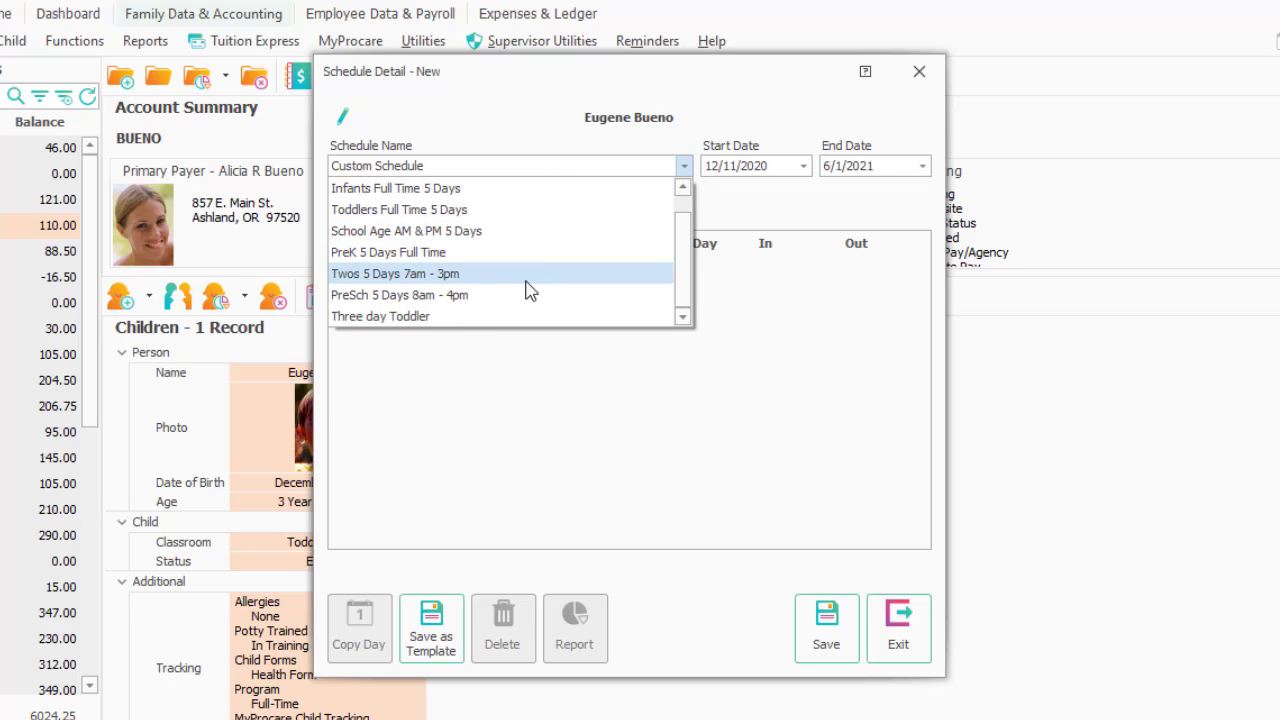
{"action": "left_click", "coordinate": [393, 316]}
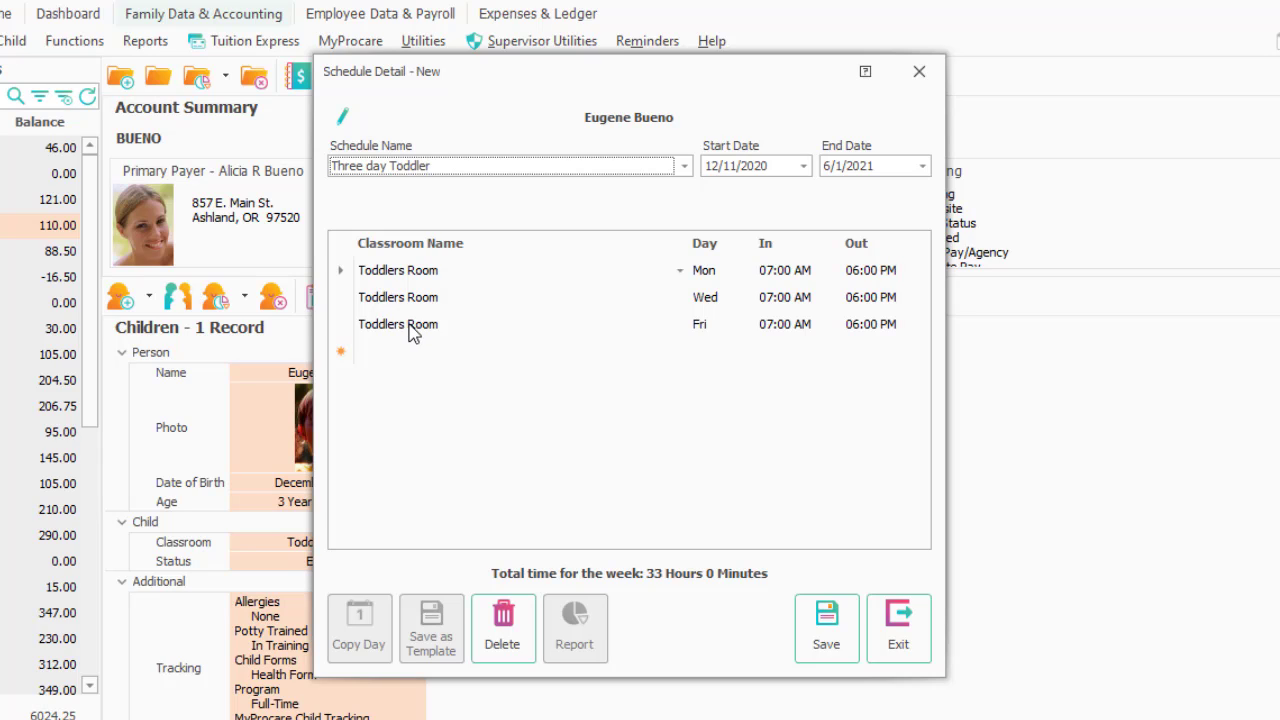
Step: Delete the Friday row, save the 22-hour Mon/Wed schedule, and exit both dialogs
{"action": "left_click", "coordinate": [433, 328]}
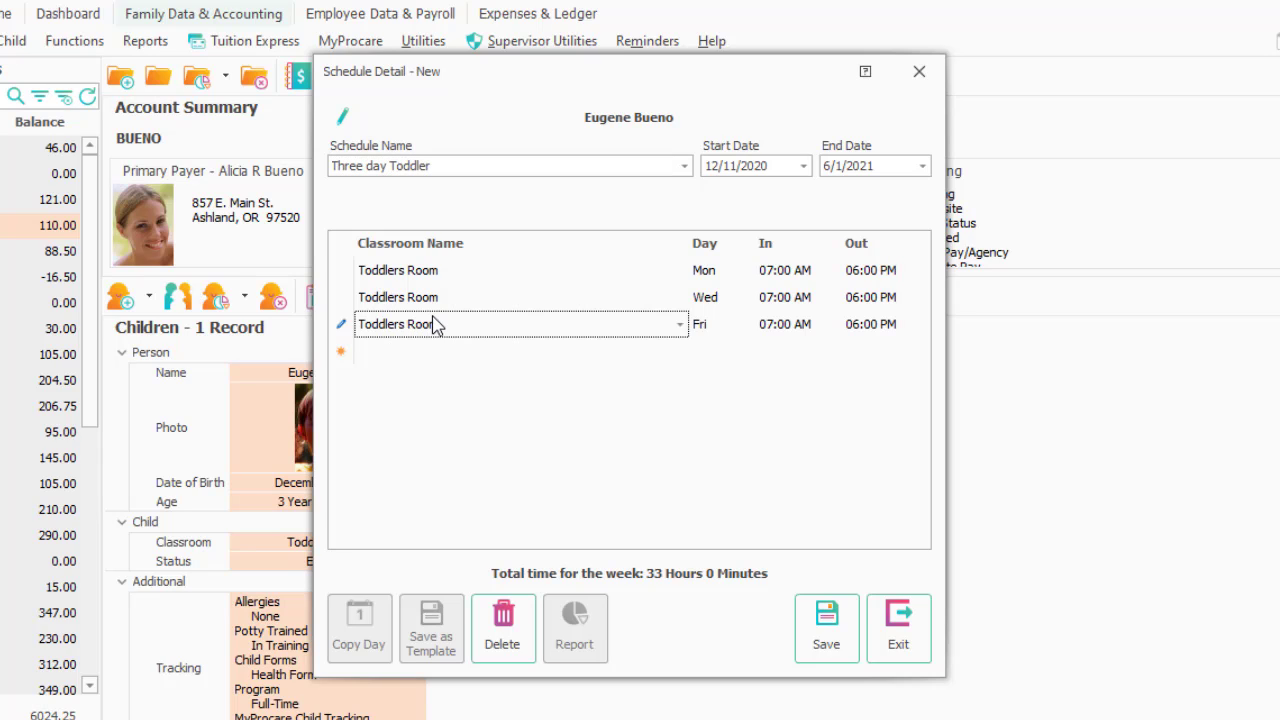
{"action": "left_click", "coordinate": [530, 650]}
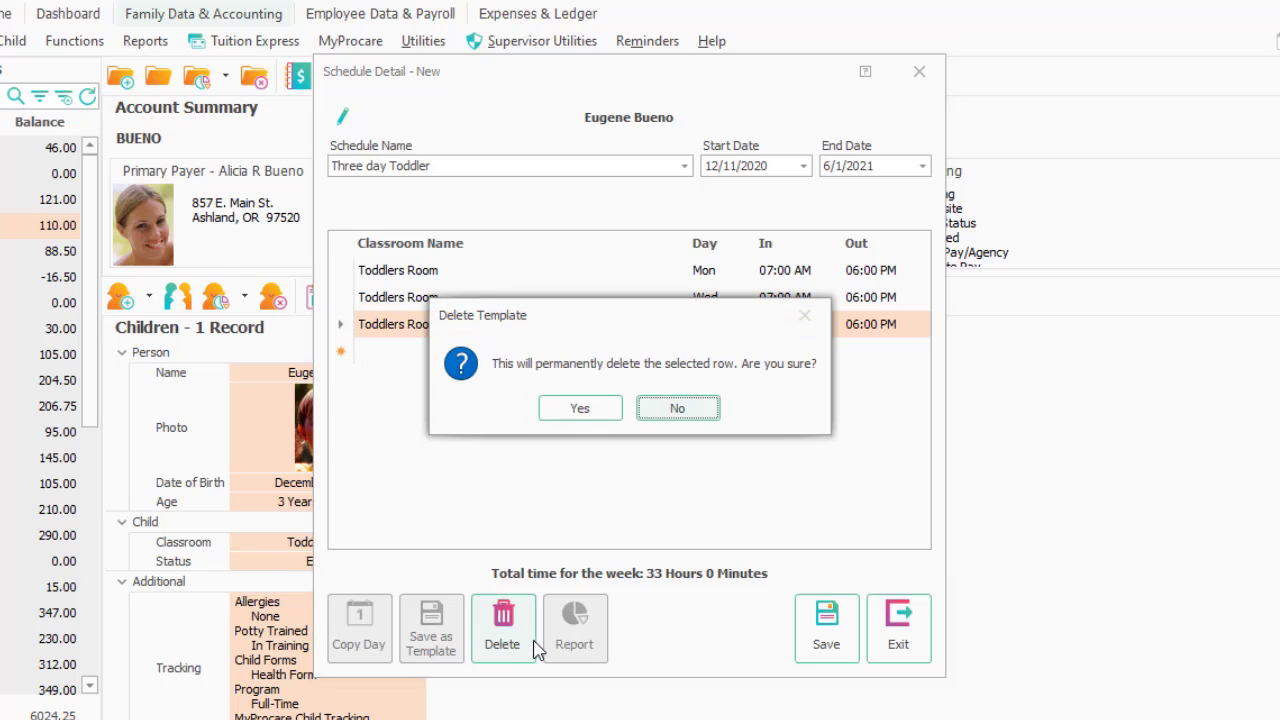
{"action": "left_click", "coordinate": [578, 408]}
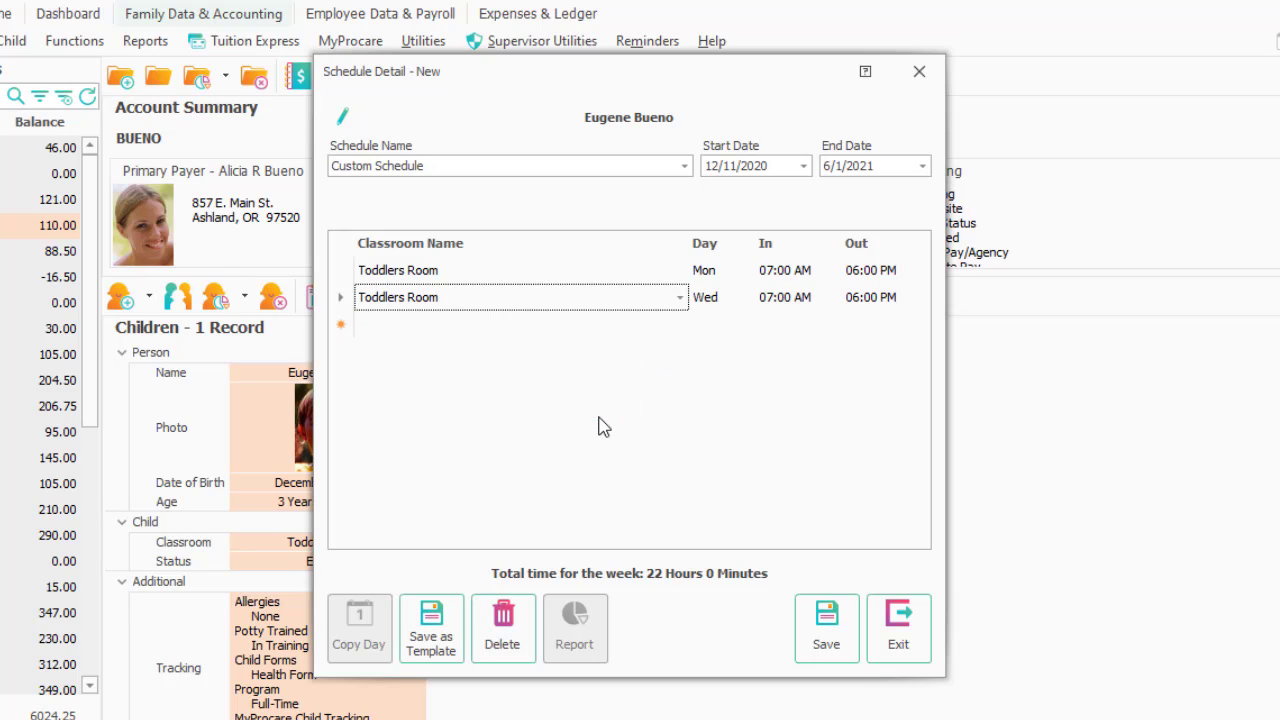
{"action": "left_click", "coordinate": [826, 640]}
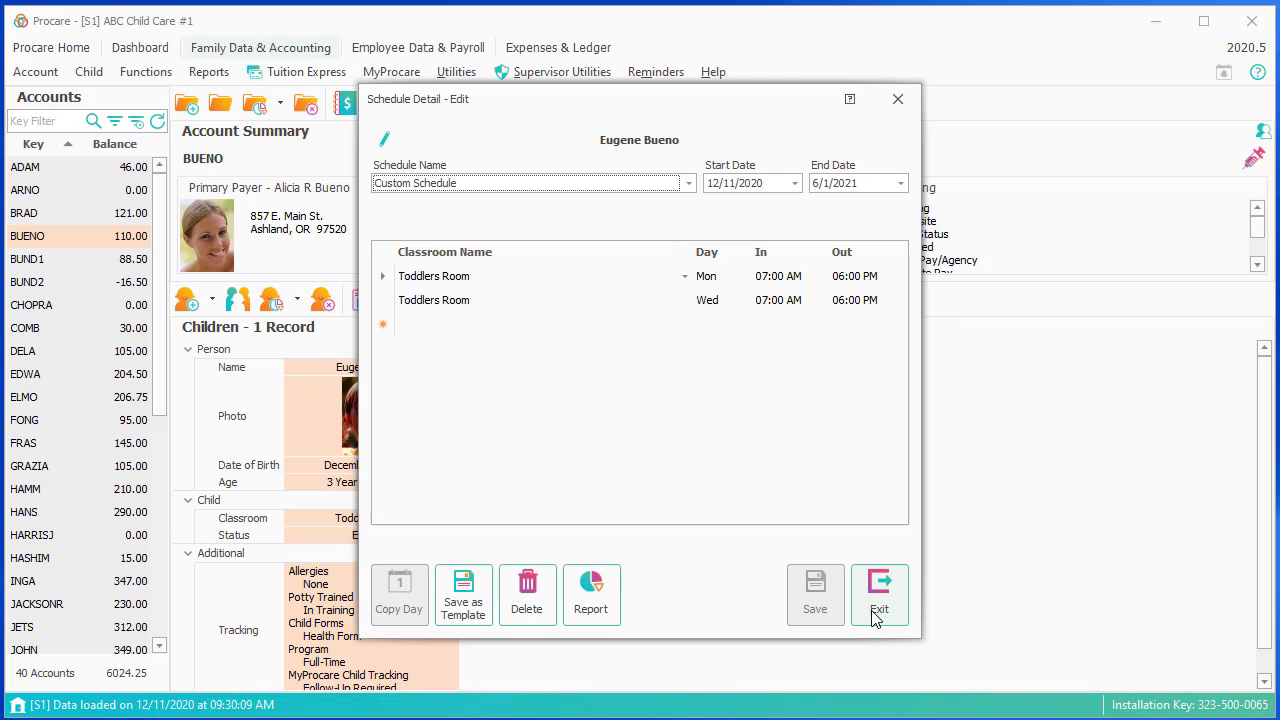
{"action": "left_click", "coordinate": [898, 627]}
{"action": "left_click", "coordinate": [886, 536]}
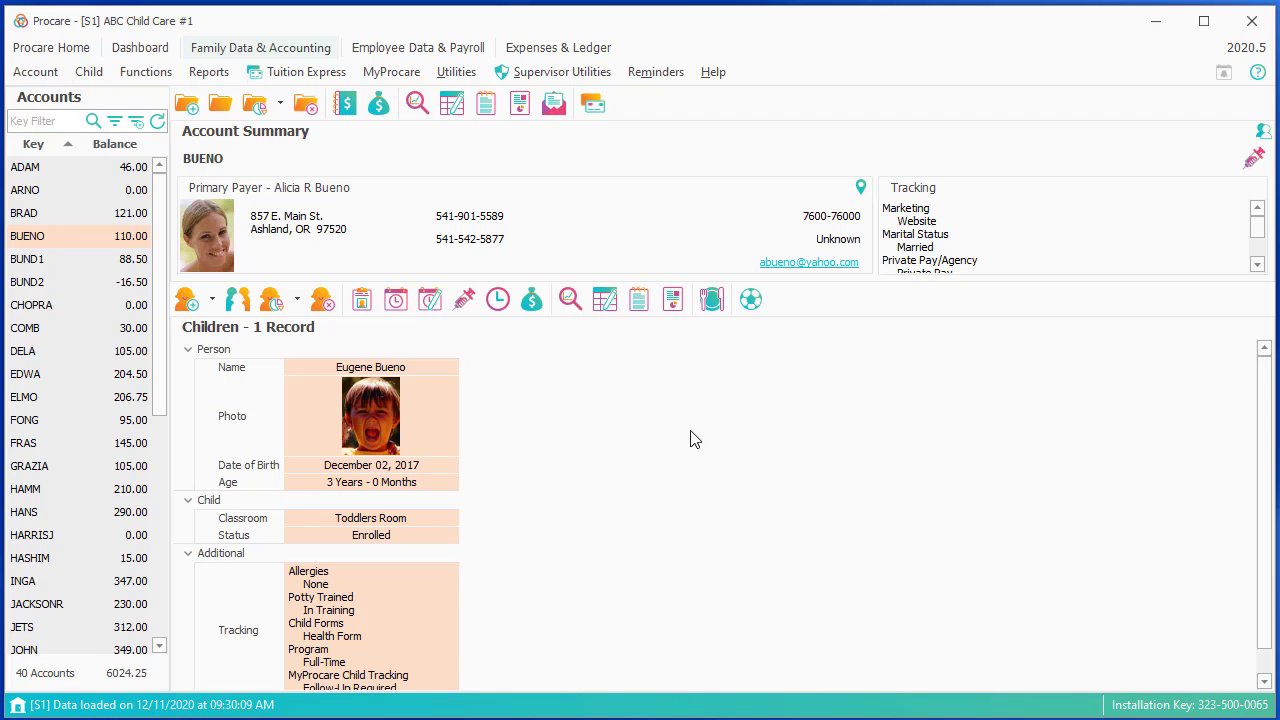
Step: Record a Sick absence for the child on 3/24/2021
{"action": "left_click", "coordinate": [433, 307]}
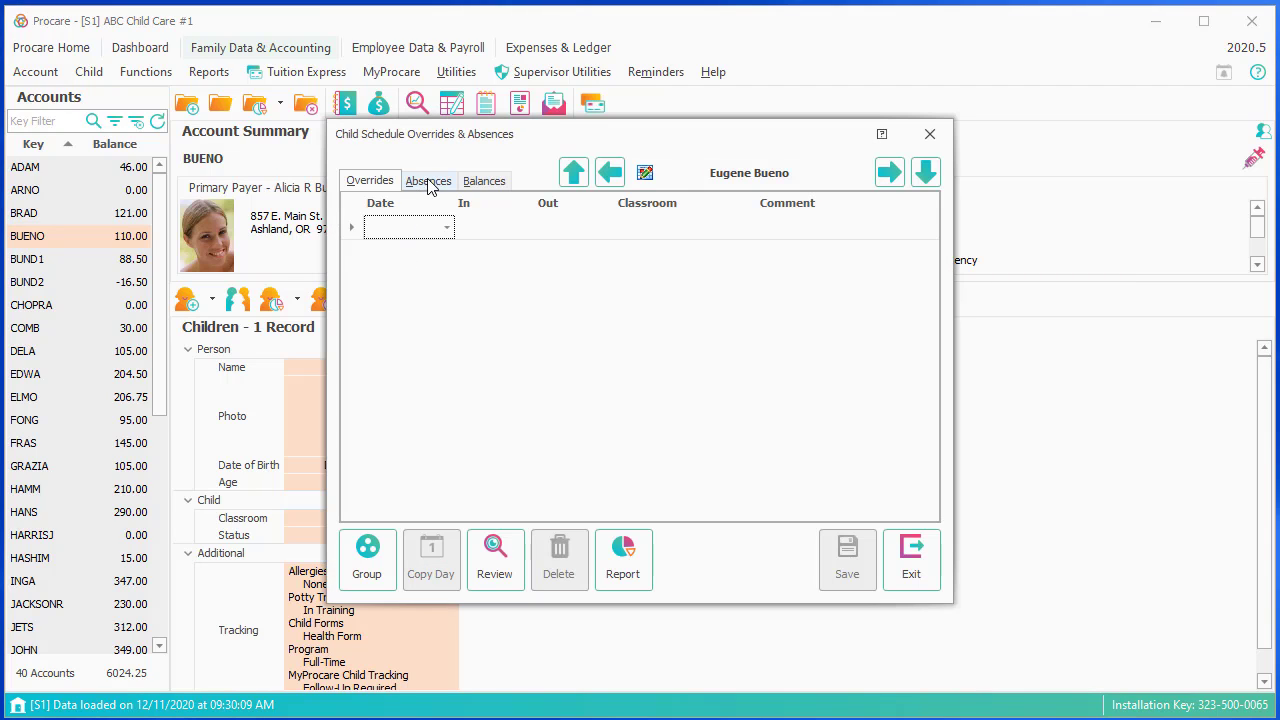
{"action": "left_click", "coordinate": [428, 181]}
{"action": "left_click", "coordinate": [423, 229]}
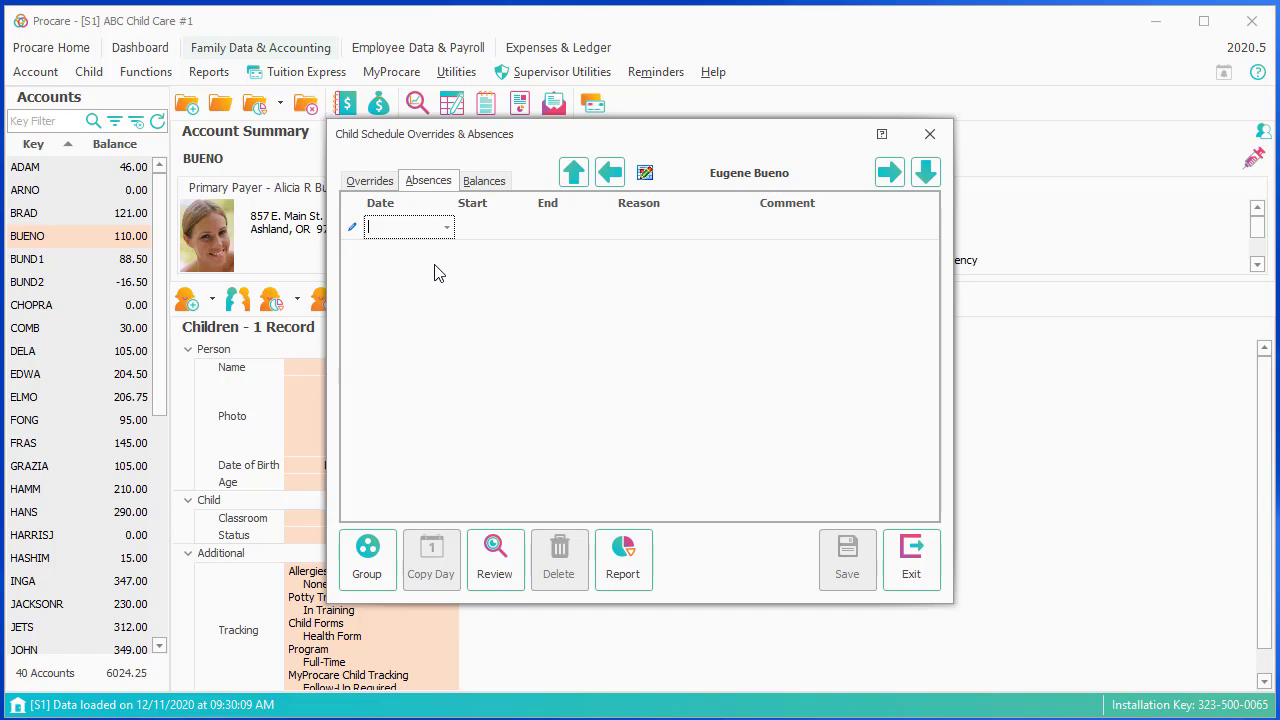
{"action": "type", "text": "3/24/"}
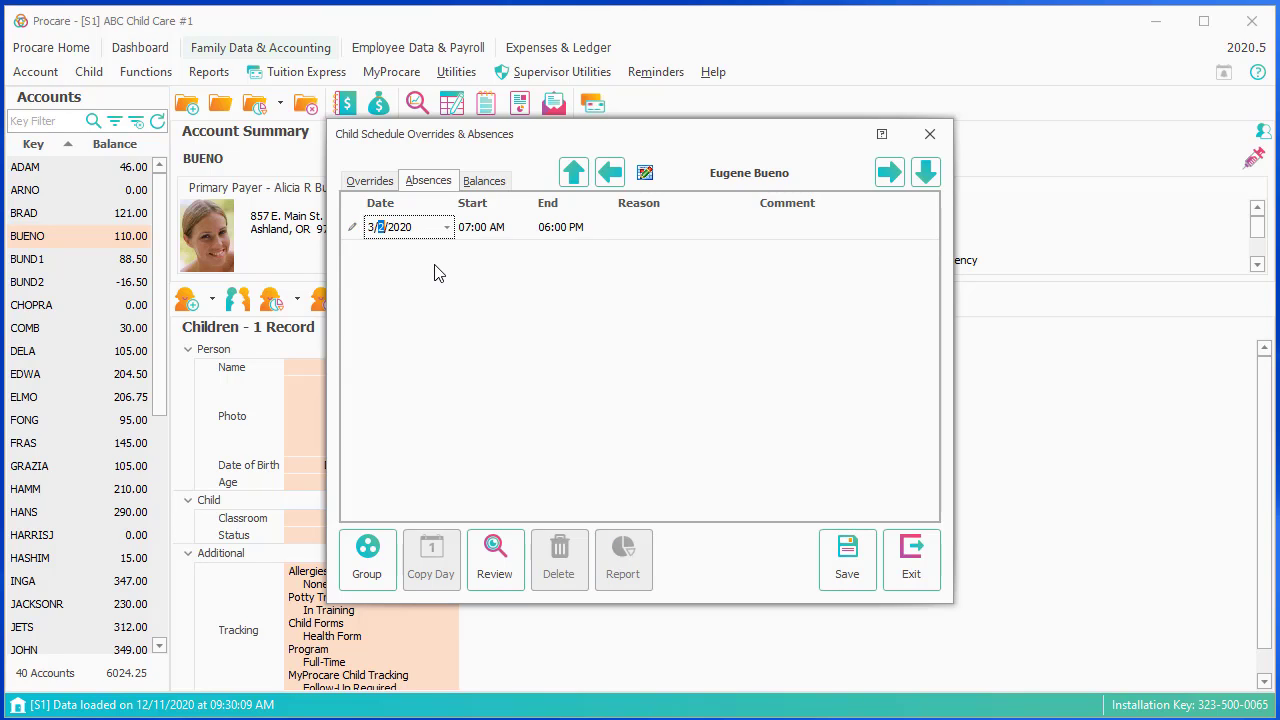
{"action": "type", "text": "2021"}
{"action": "left_click", "coordinate": [624, 229]}
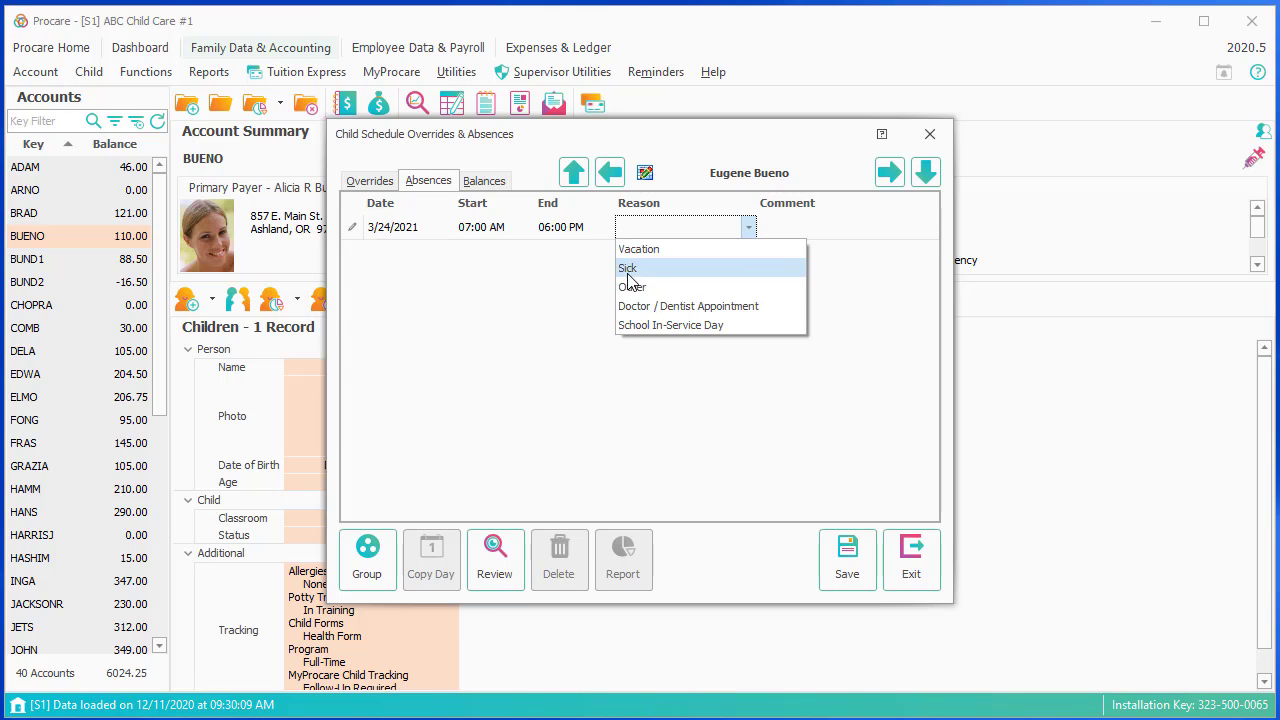
{"action": "left_click", "coordinate": [628, 269]}
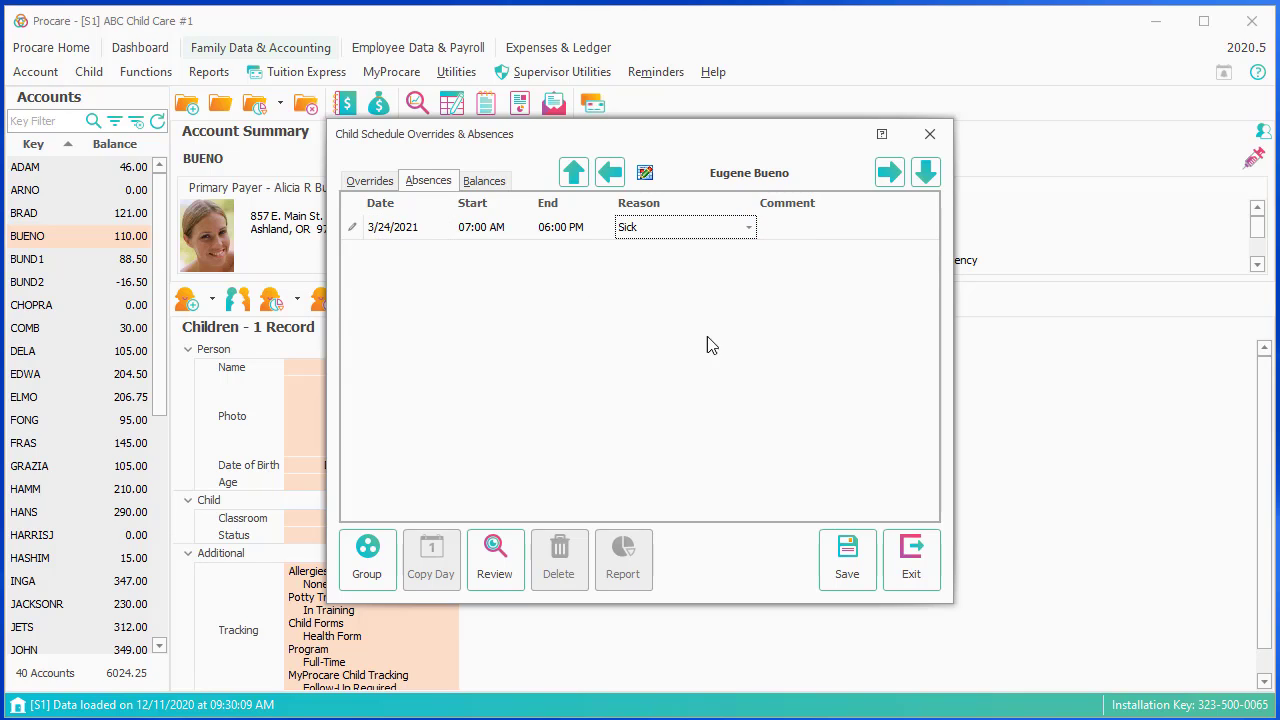
{"action": "left_click", "coordinate": [848, 550]}
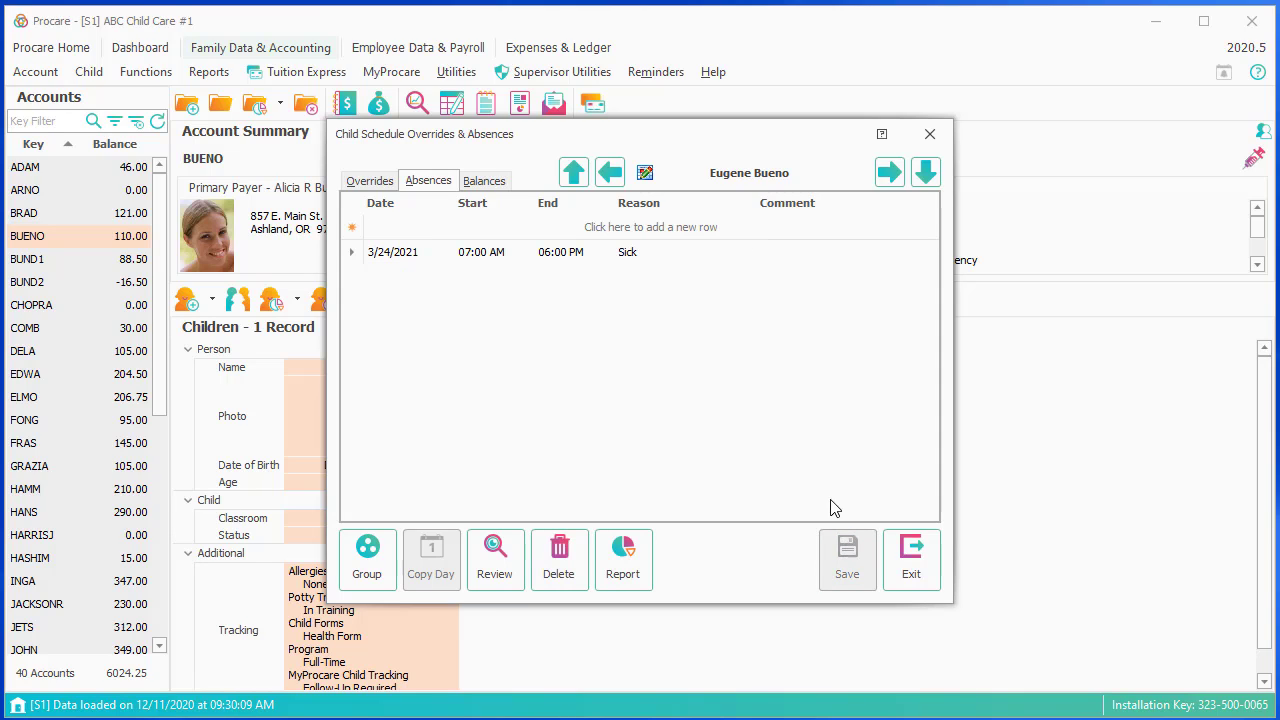
Step: Review the schedule calendar by month, then exit both windows back to the account
{"action": "left_click", "coordinate": [496, 560]}
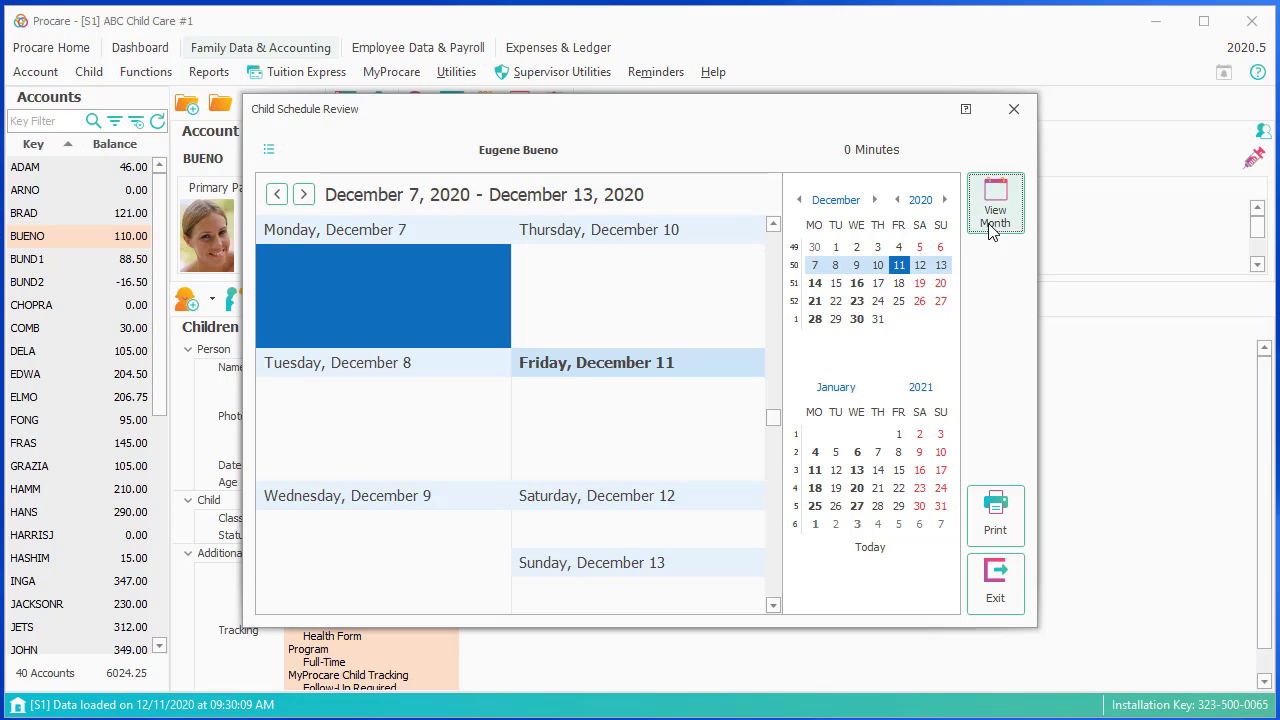
{"action": "left_click", "coordinate": [992, 228]}
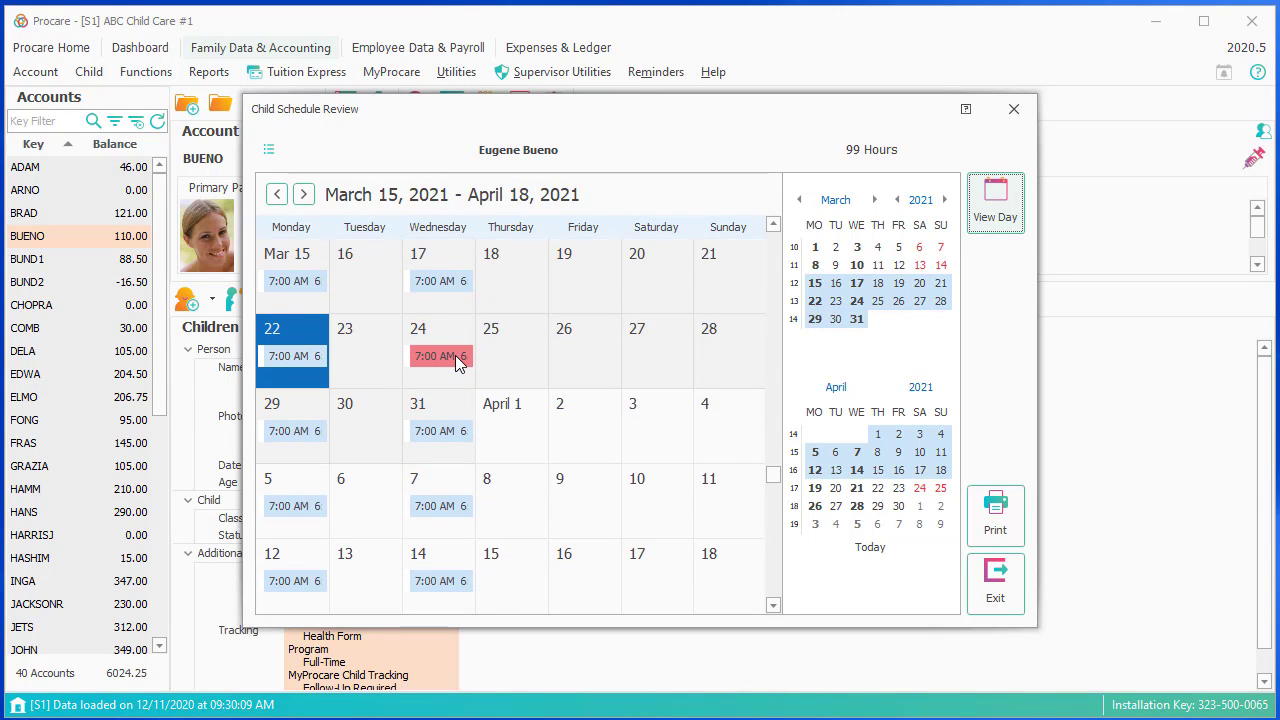
{"action": "mouse_move", "coordinate": [457, 362]}
{"action": "left_click", "coordinate": [990, 597]}
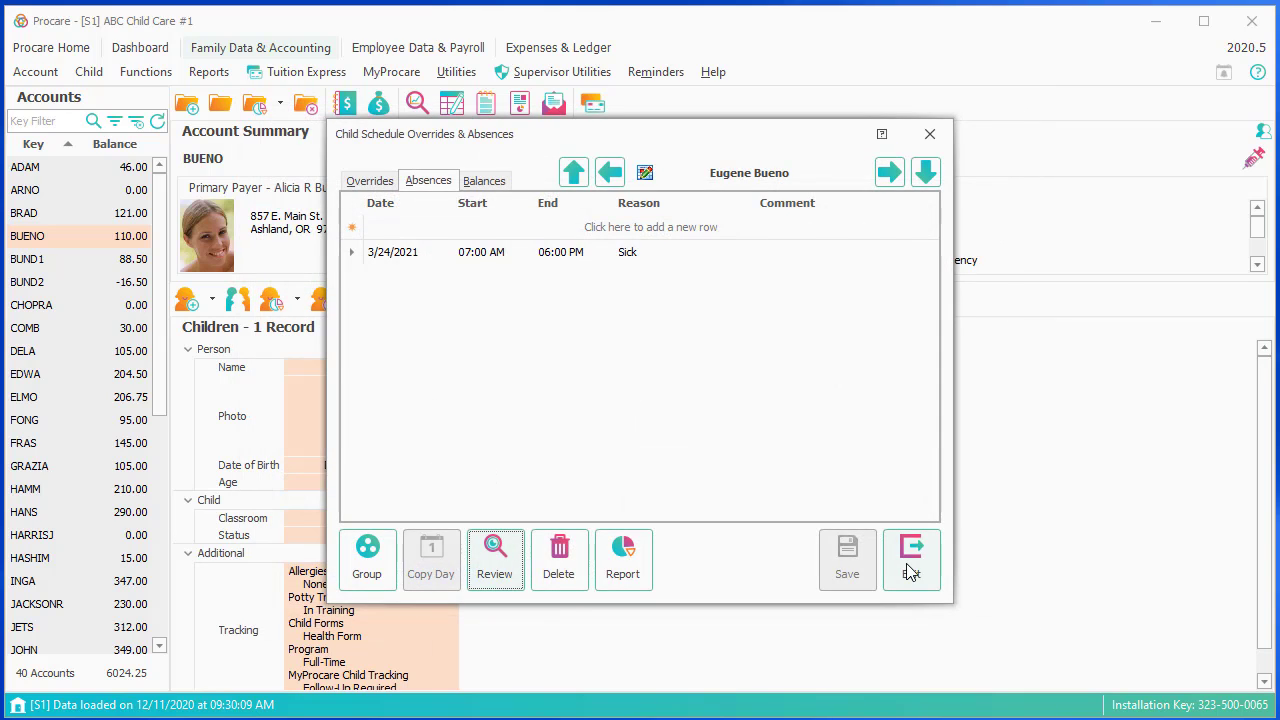
{"action": "left_click", "coordinate": [909, 568]}
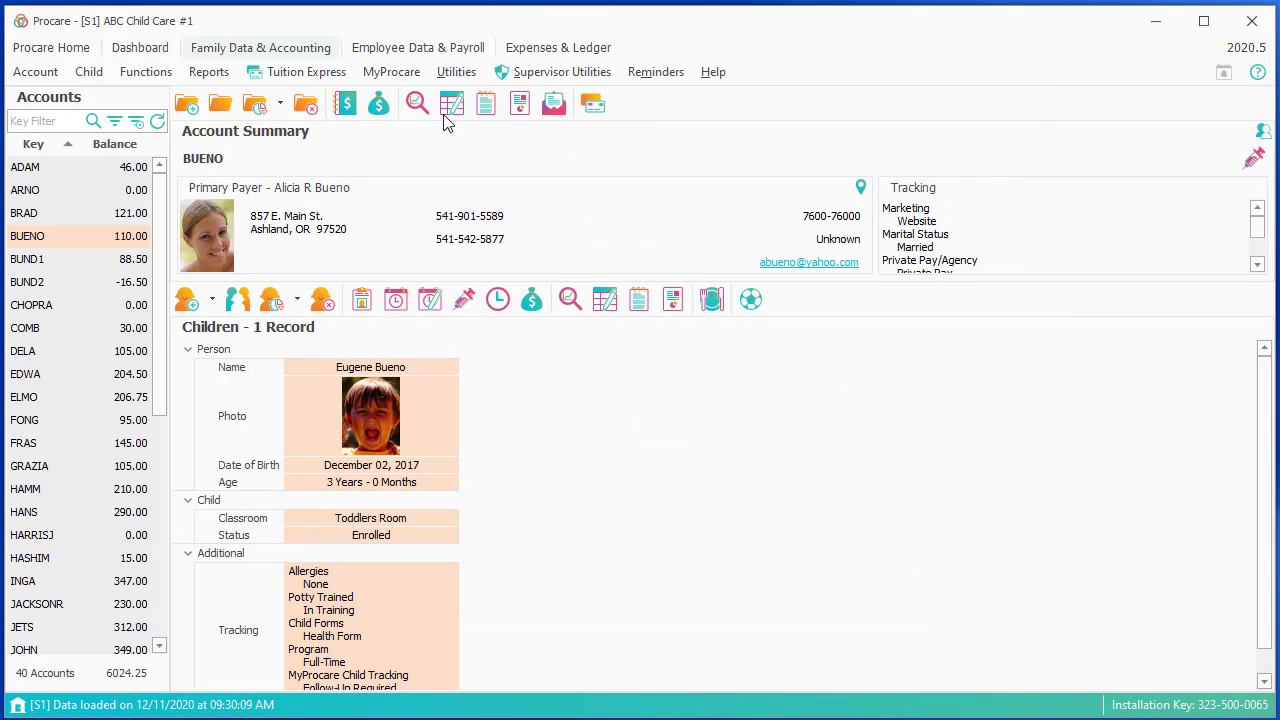
Step: Go to Employee Data & Payroll and open Reports > Standard Reports
{"action": "left_click", "coordinate": [446, 50]}
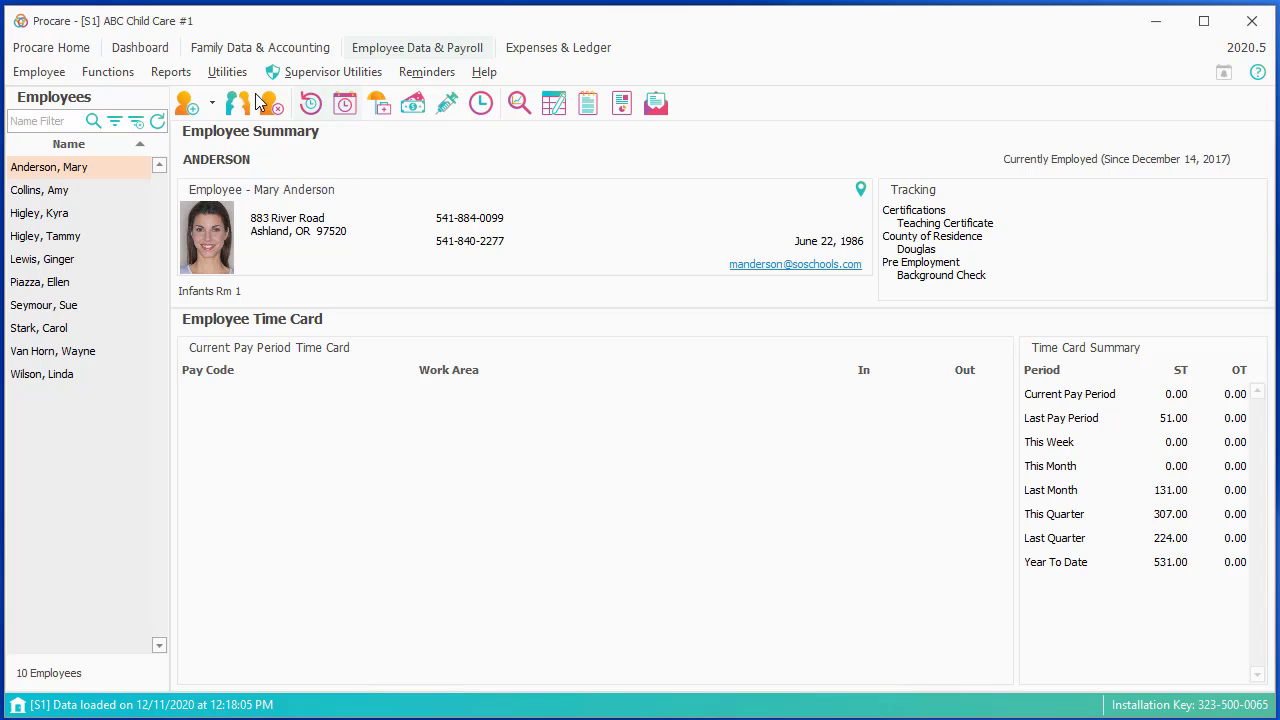
{"action": "left_click", "coordinate": [171, 72]}
{"action": "left_click", "coordinate": [205, 100]}
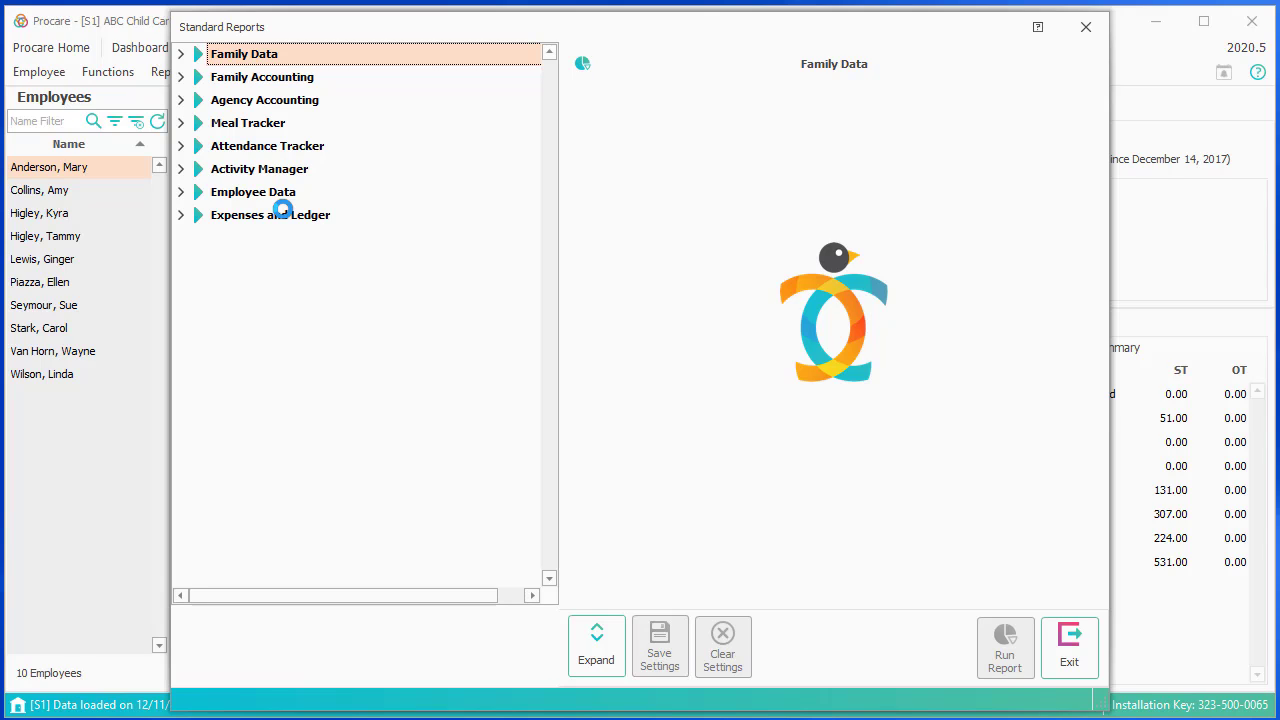
Step: View the Daily: Scheduled and Monthly: M-F, Schedule rollcall report settings, then exit Standard Reports
{"action": "left_click", "coordinate": [181, 56]}
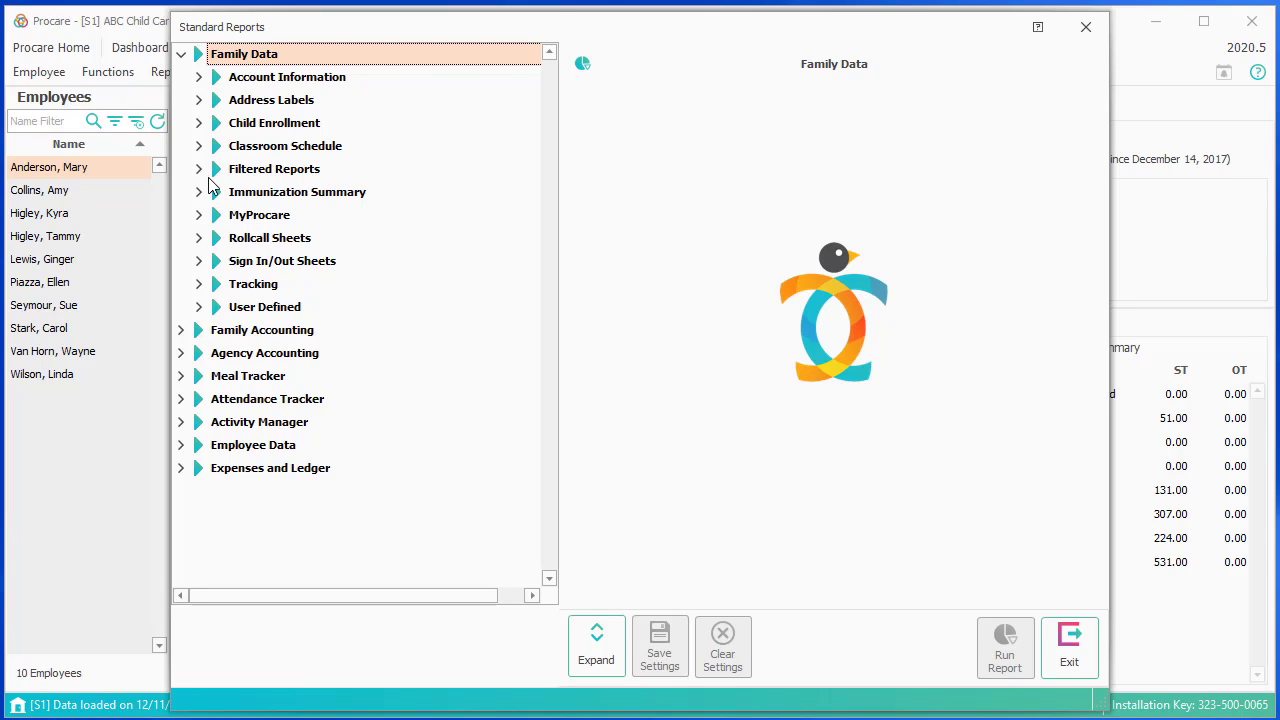
{"action": "left_click", "coordinate": [198, 239]}
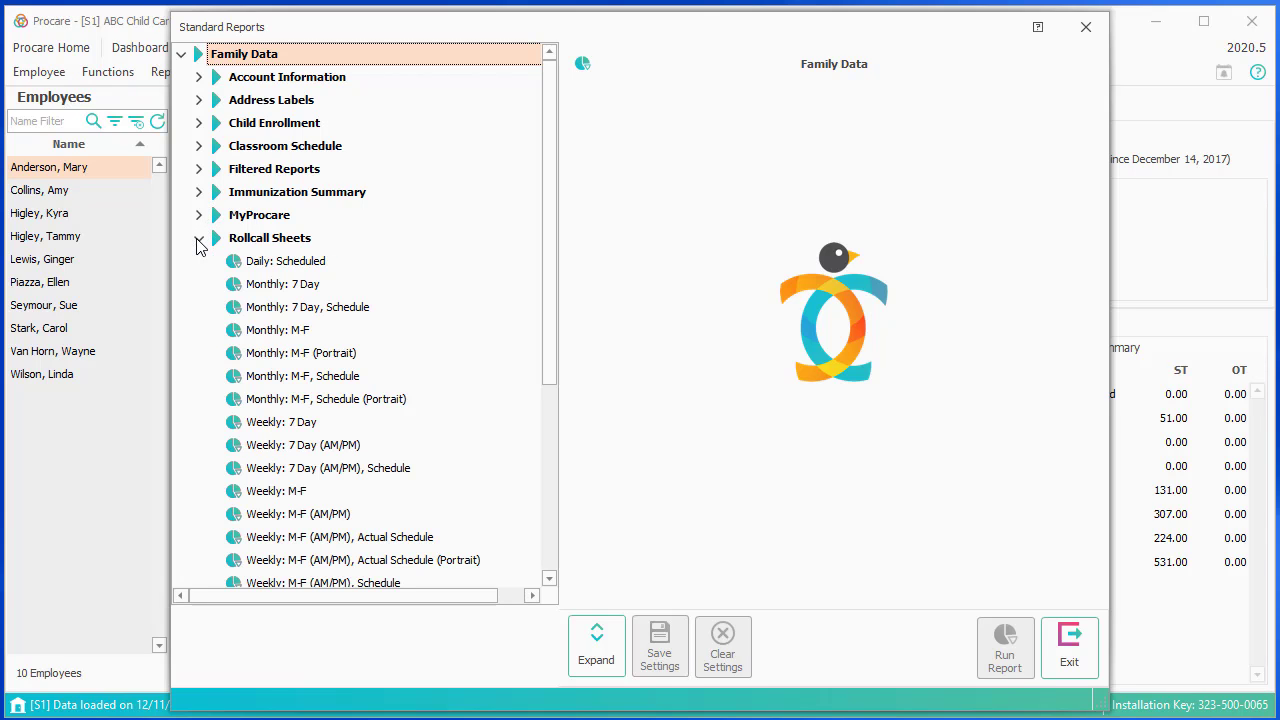
{"action": "left_click", "coordinate": [303, 264]}
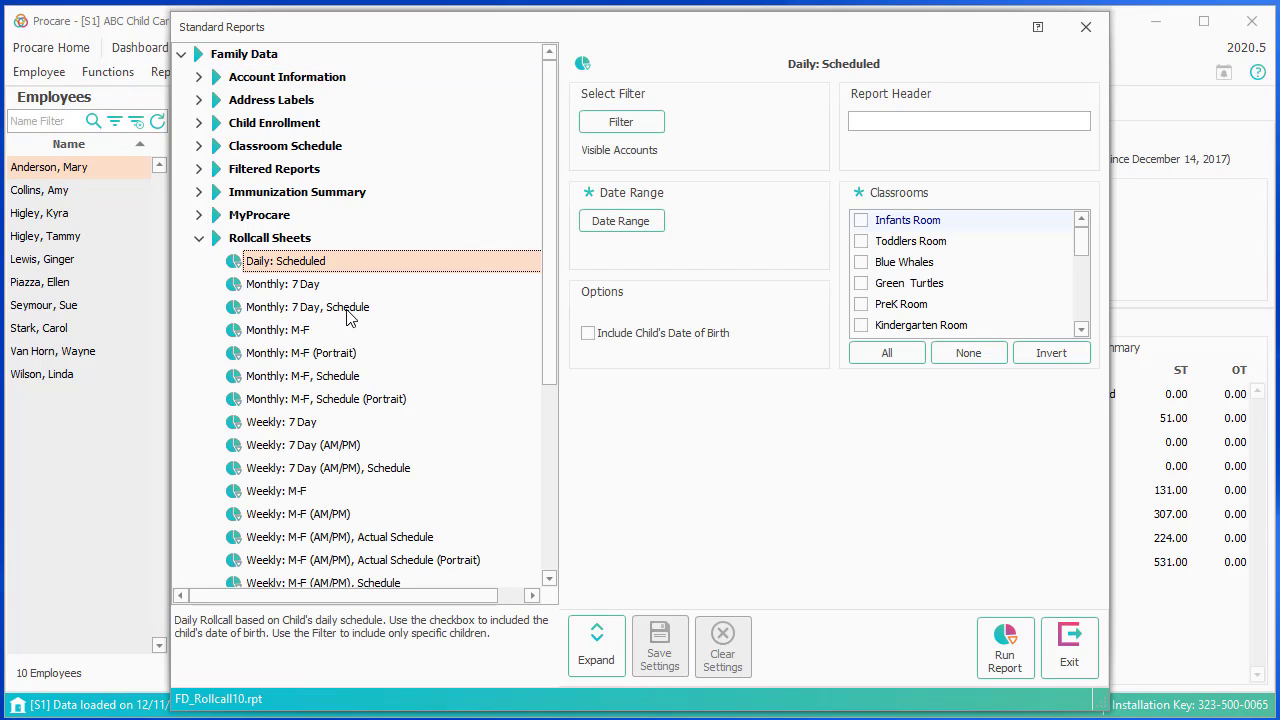
{"action": "left_click", "coordinate": [348, 312]}
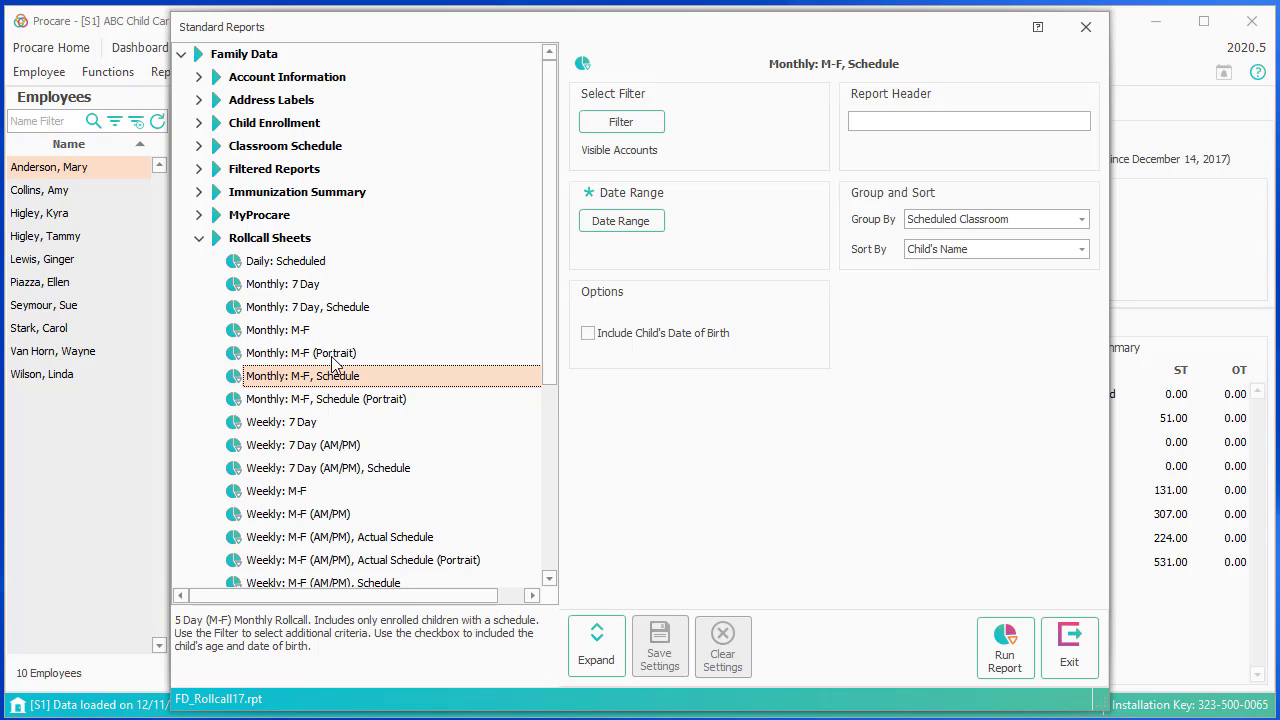
{"action": "left_click", "coordinate": [1062, 662]}
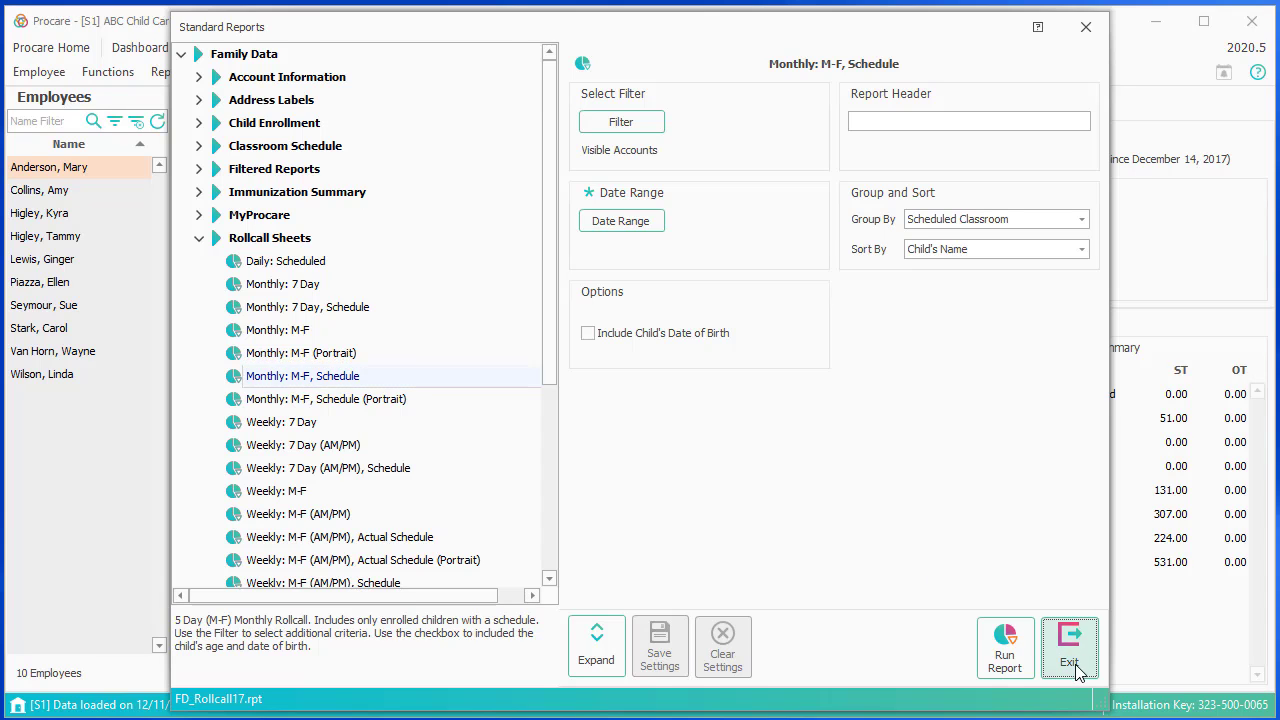